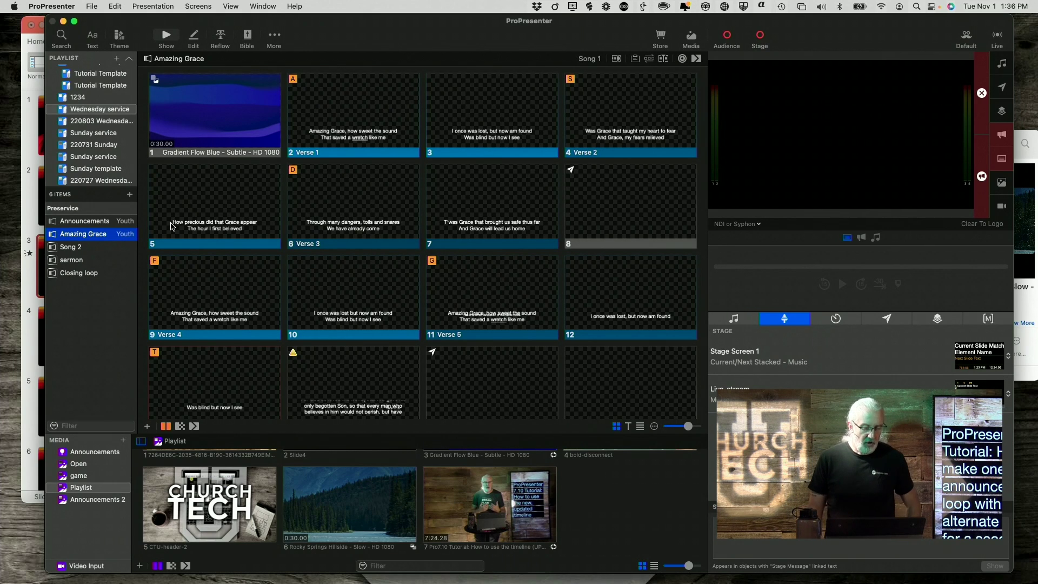
Create a new presentation 'Dual slide loop' in the 220803 Wednesday service playlist
left_click(117, 57)
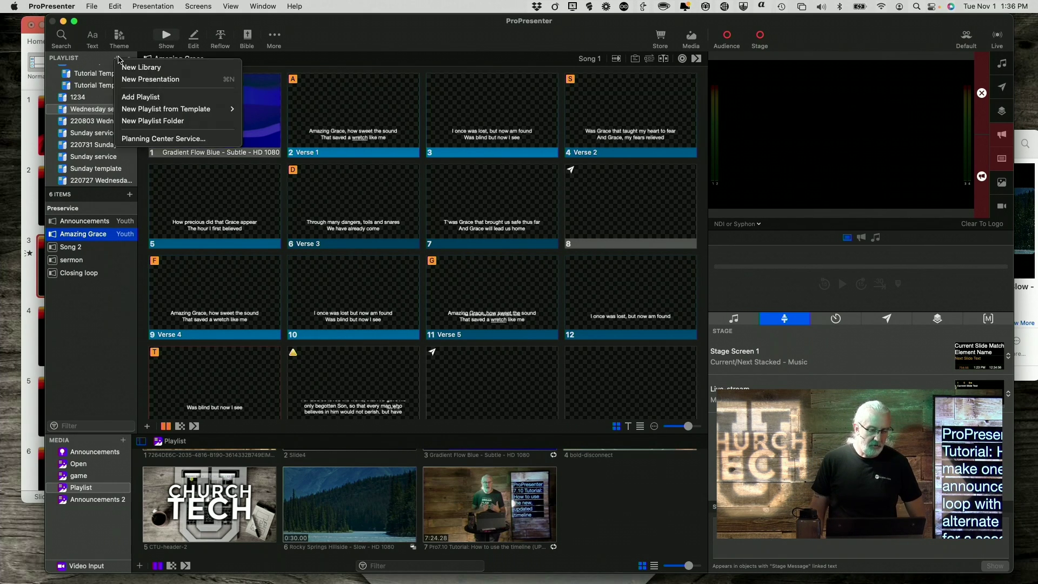
left_click(135, 80)
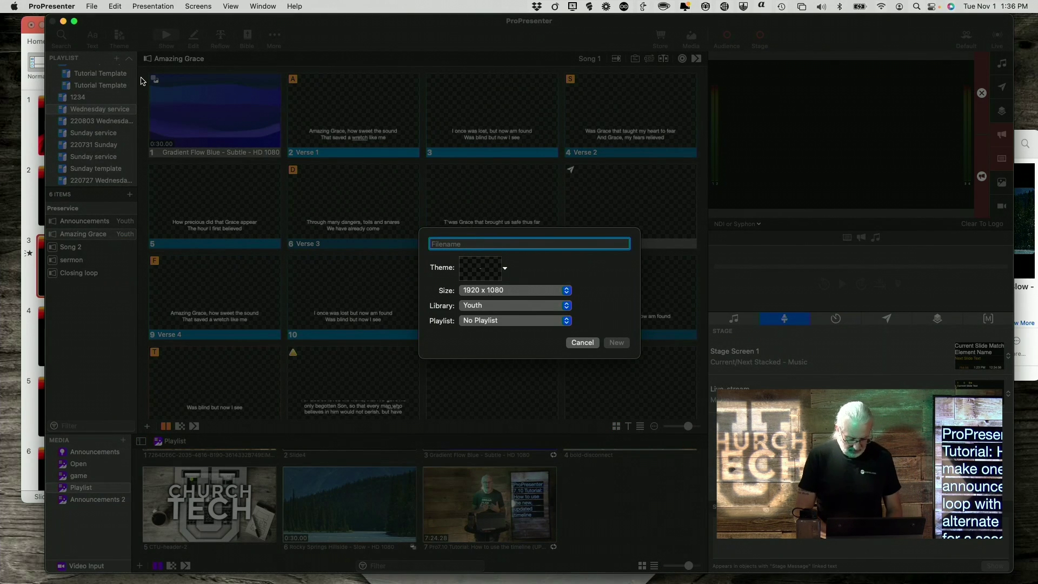
type("T")
key("BackSpace")
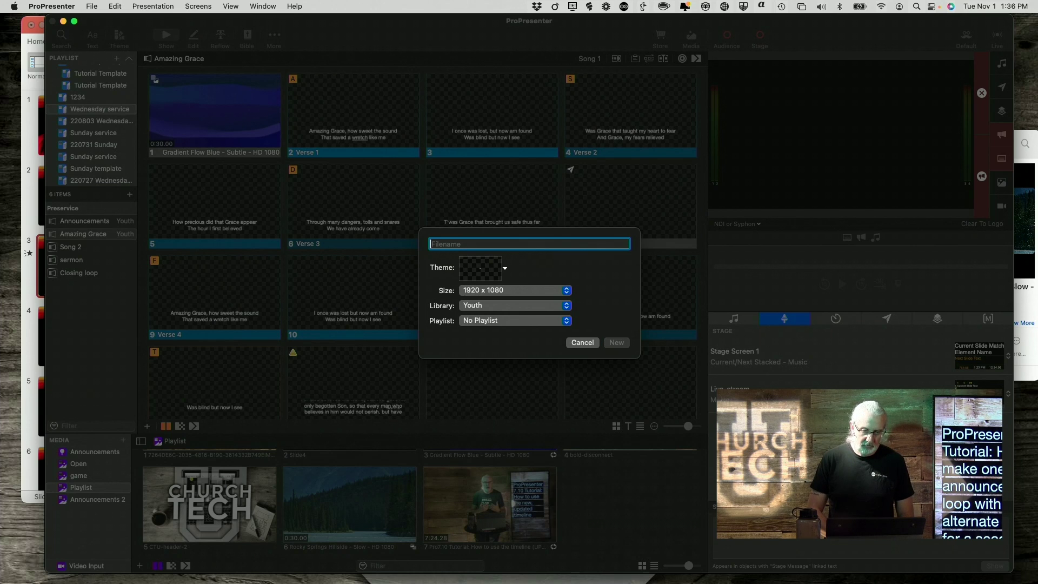
type("Dual s")
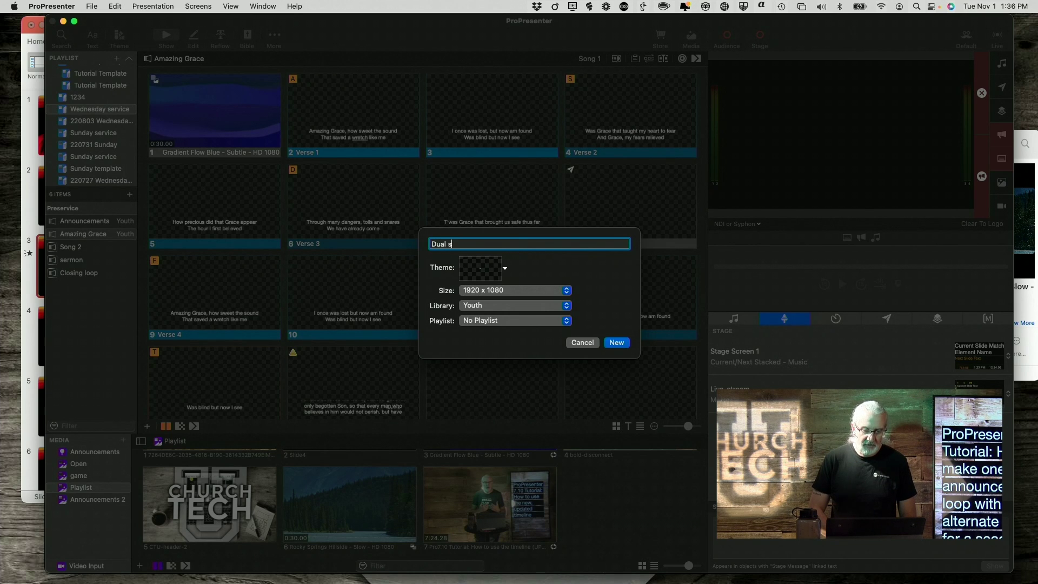
type("lide loop")
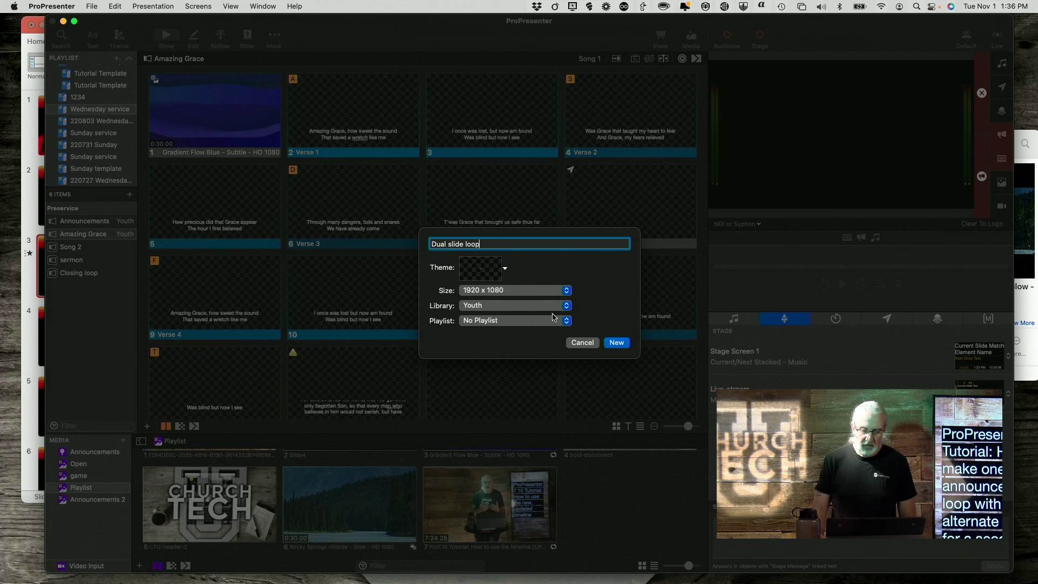
left_click(566, 322)
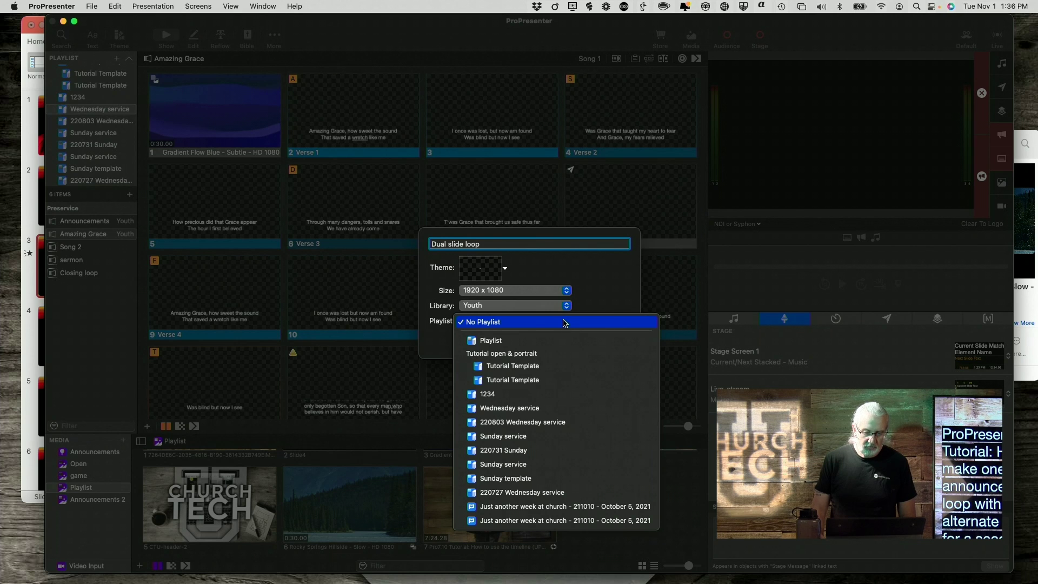
left_click(518, 422)
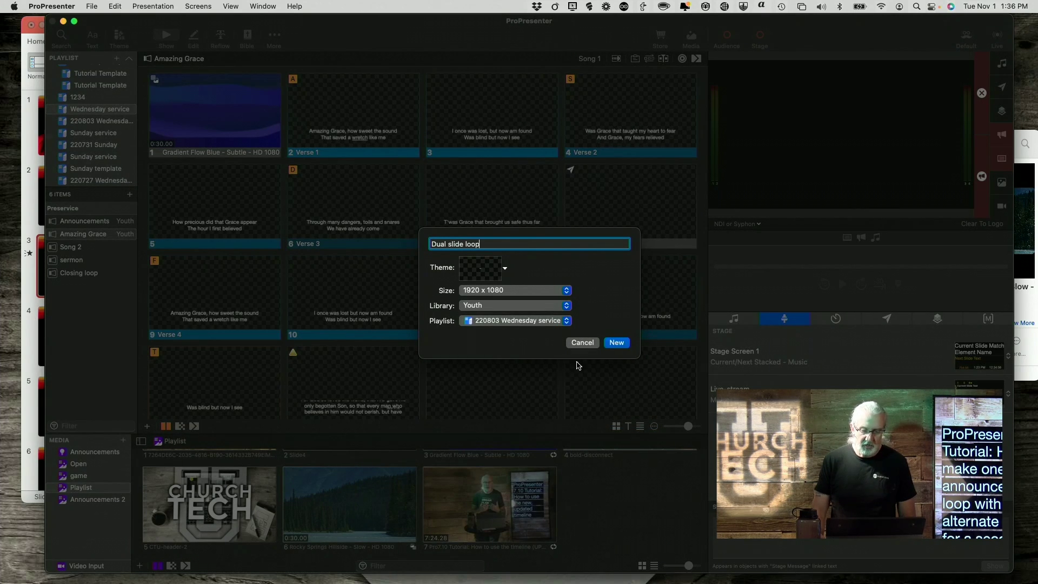
left_click(617, 343)
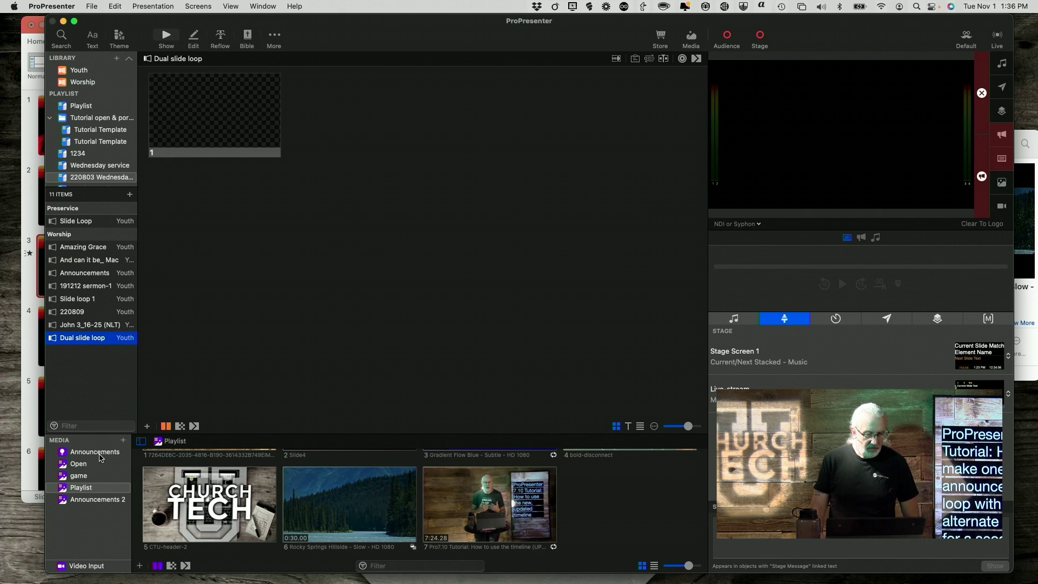
In the Announcements media, set the Palm Sunday and Easter images to play as foreground
left_click(100, 457)
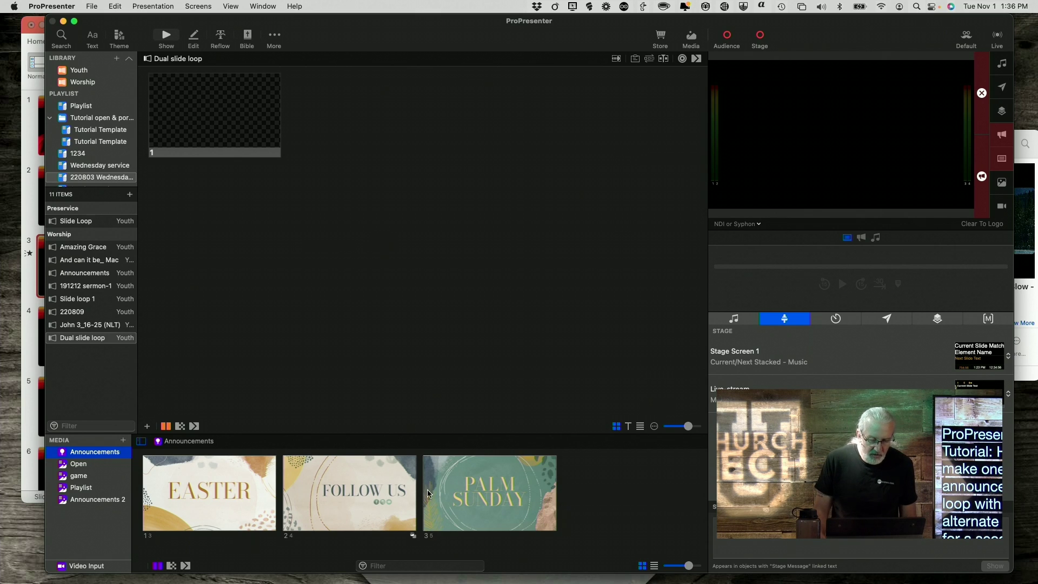
right_click(376, 500)
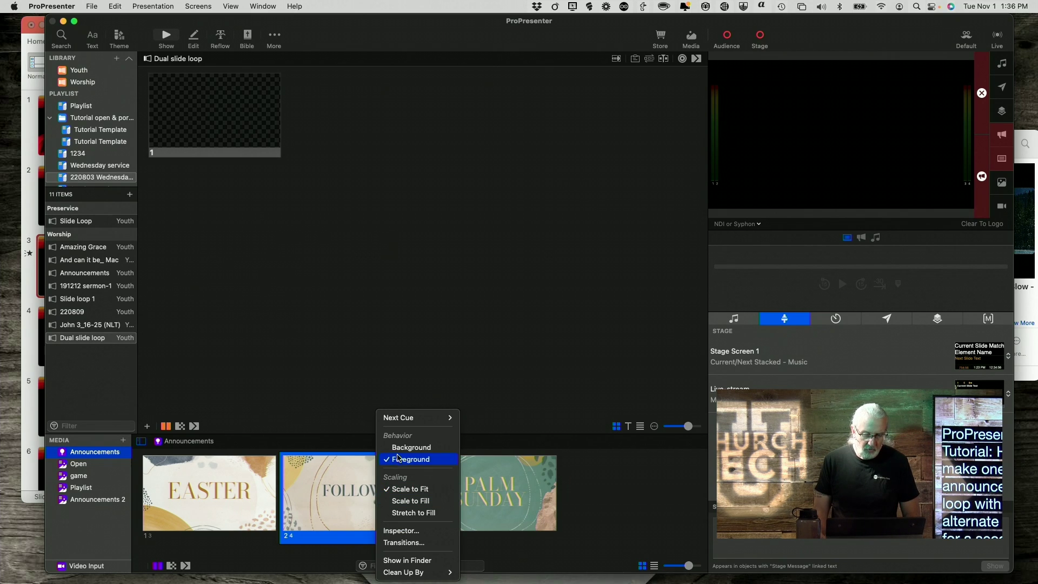
left_click(588, 500)
right_click(534, 498)
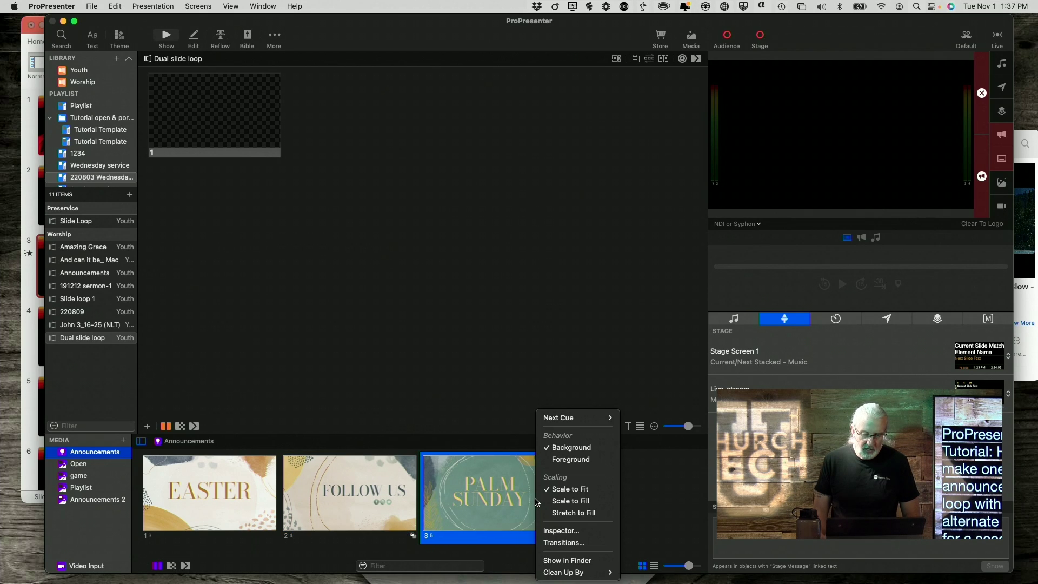
left_click(564, 463)
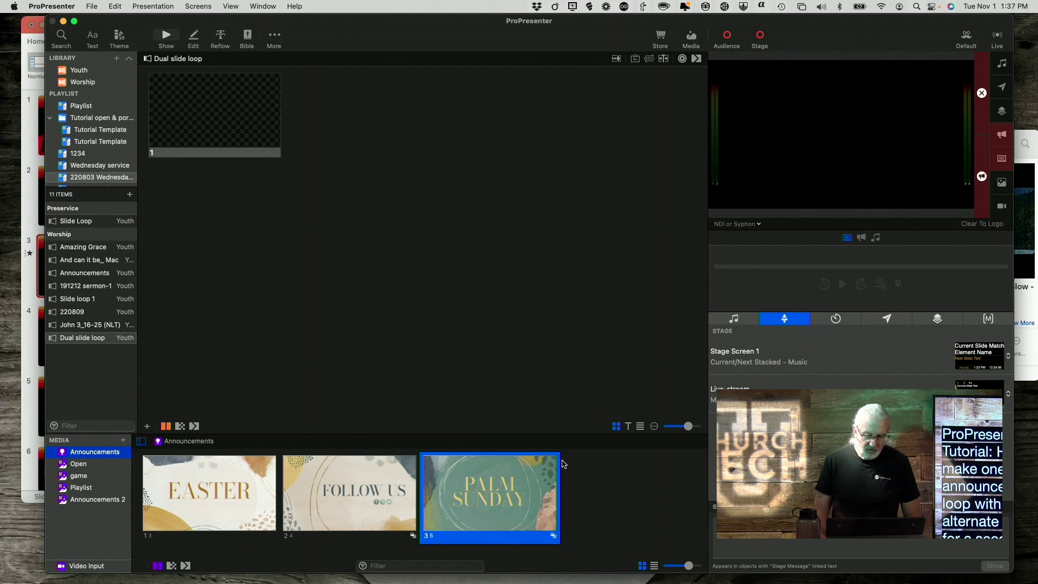
right_click(178, 497)
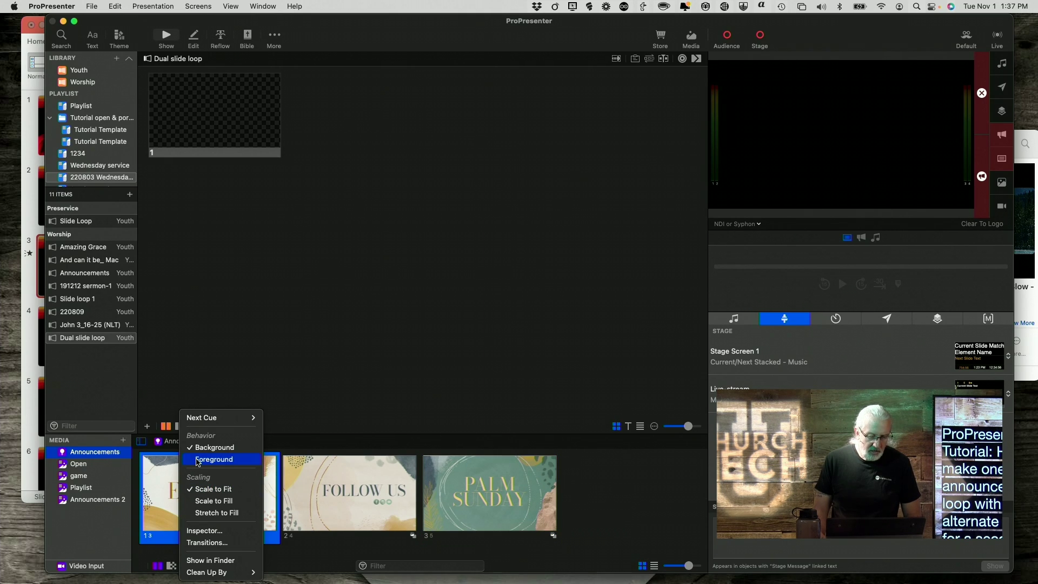
left_click(198, 459)
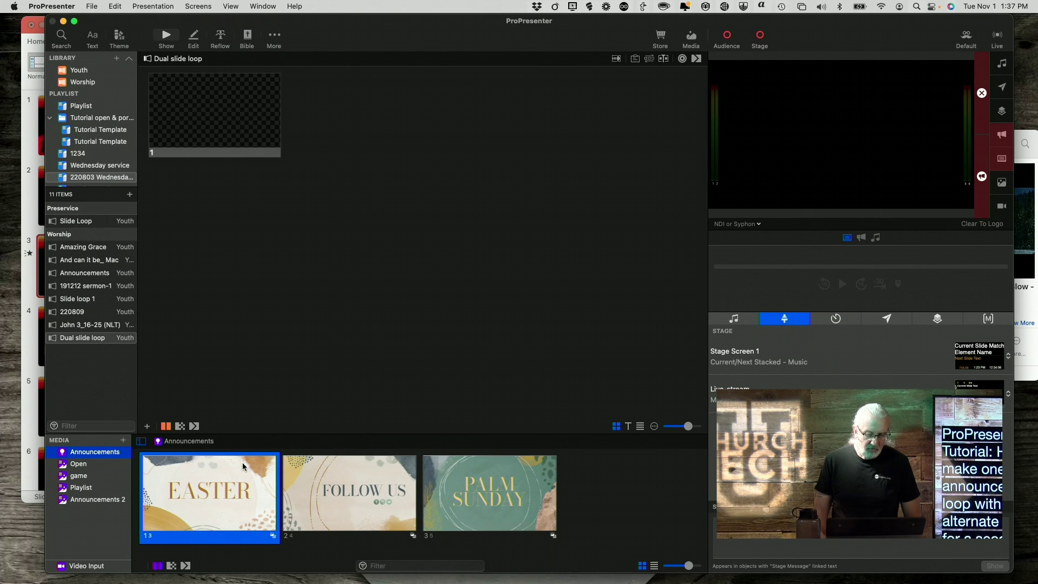
Add all three announcement images as slides in Dual slide loop
left_click(656, 504)
left_click_drag(657, 505, 264, 480)
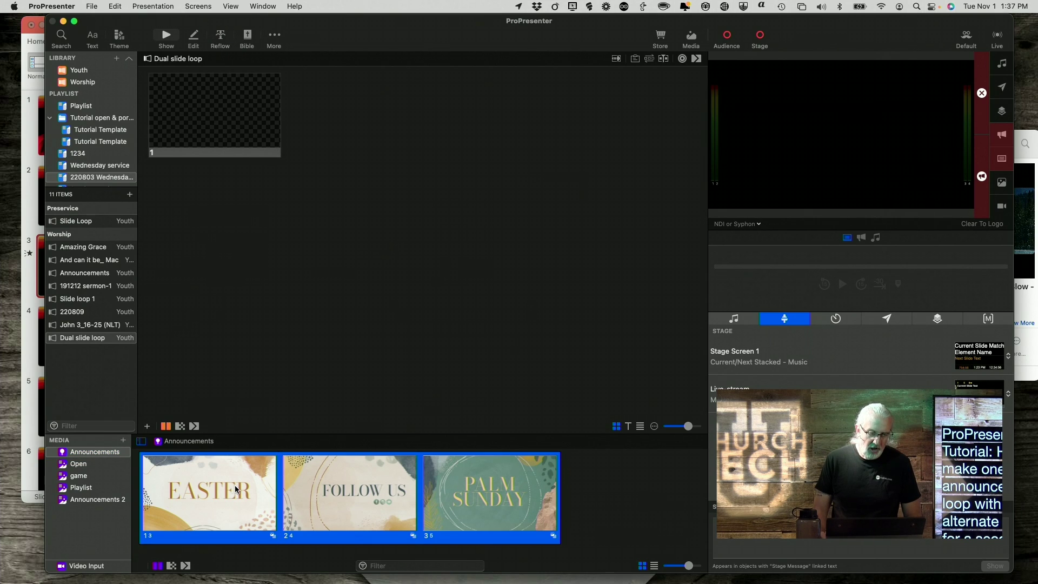
left_click_drag(260, 265, 243, 108)
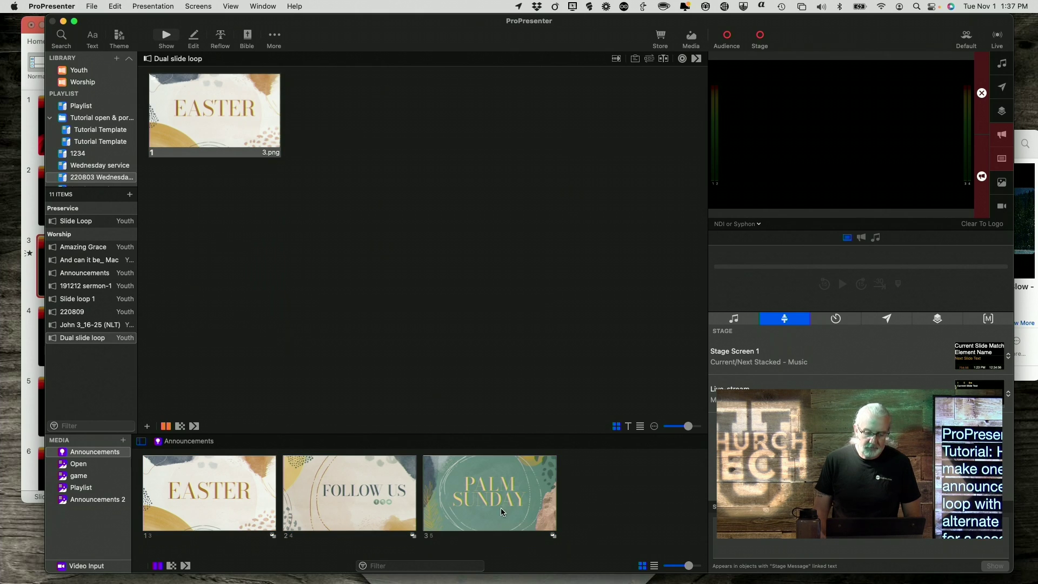
left_click_drag(592, 518, 319, 202)
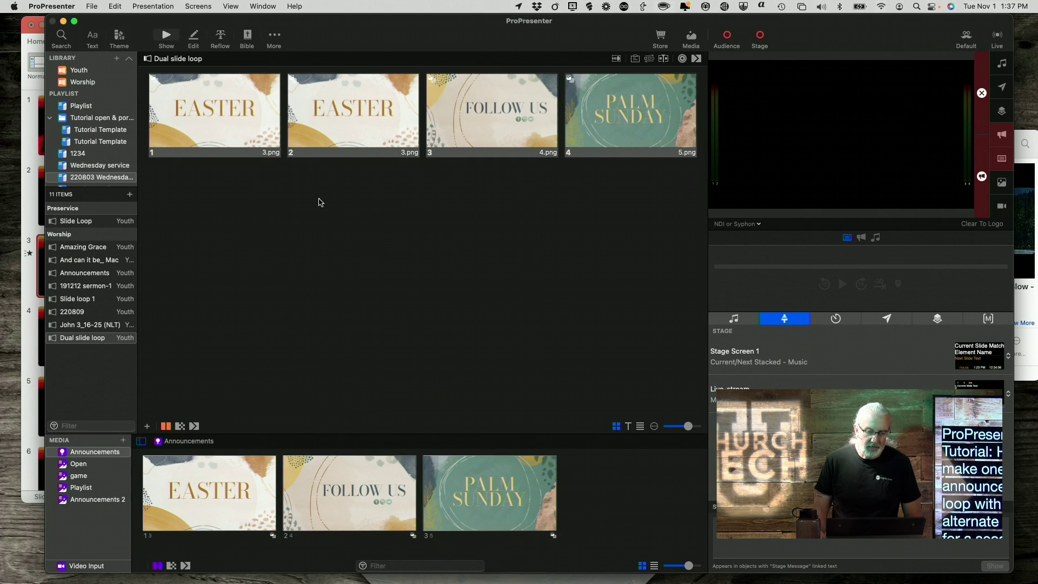
Delete the duplicate first Easter slide and loop the slides every 5 seconds
right_click(249, 133)
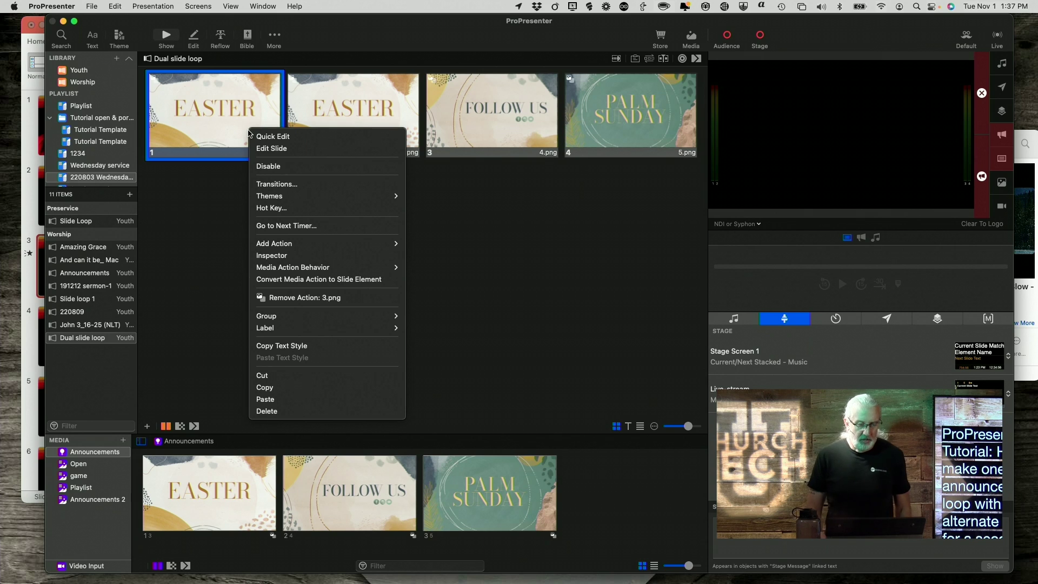
left_click(272, 414)
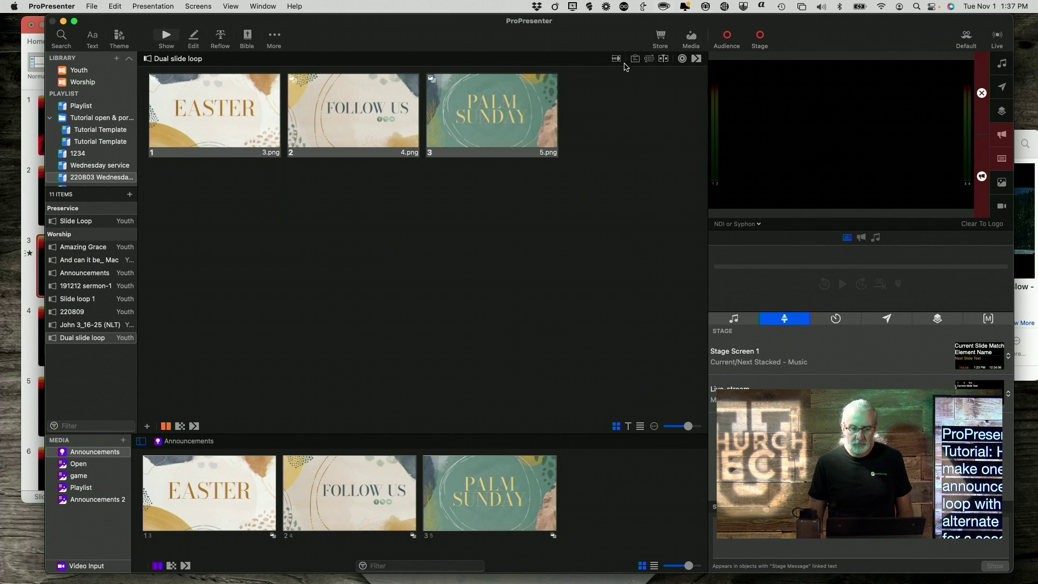
left_click(615, 59)
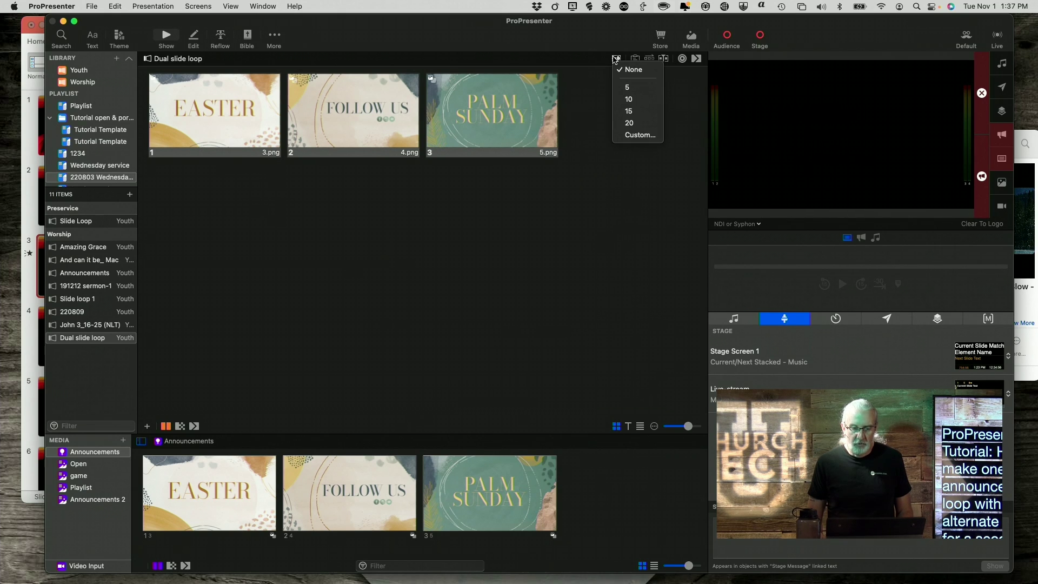
left_click(627, 87)
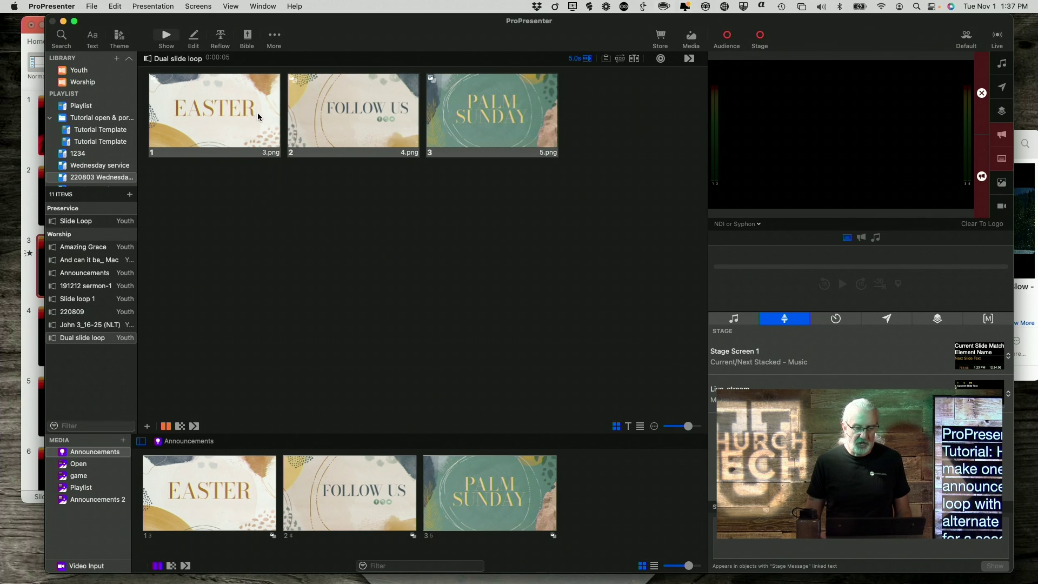
Open the slide timer settings for all three slides, then cancel without changes
right_click(435, 106)
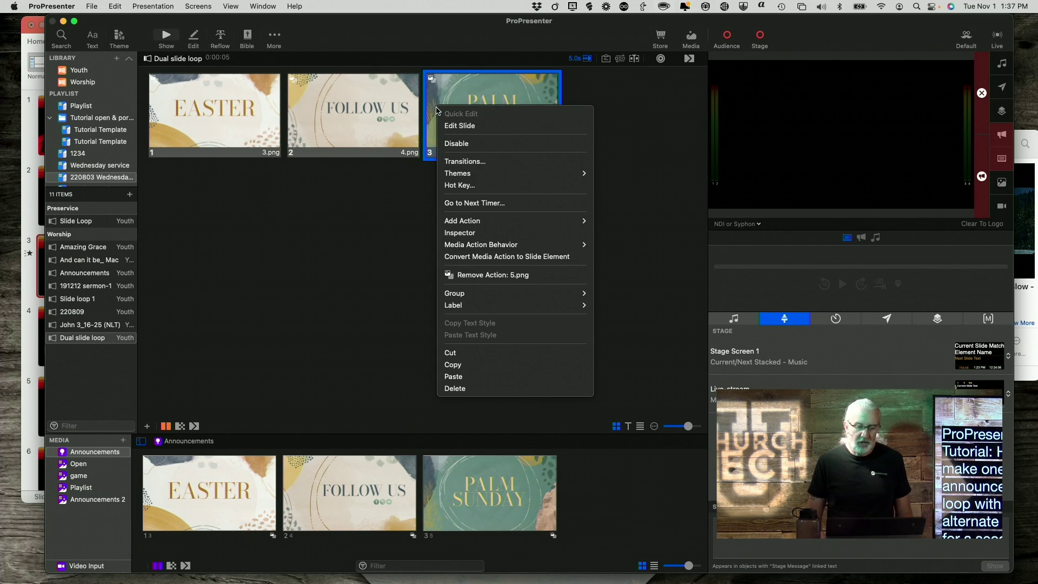
left_click(371, 220)
key("super+a")
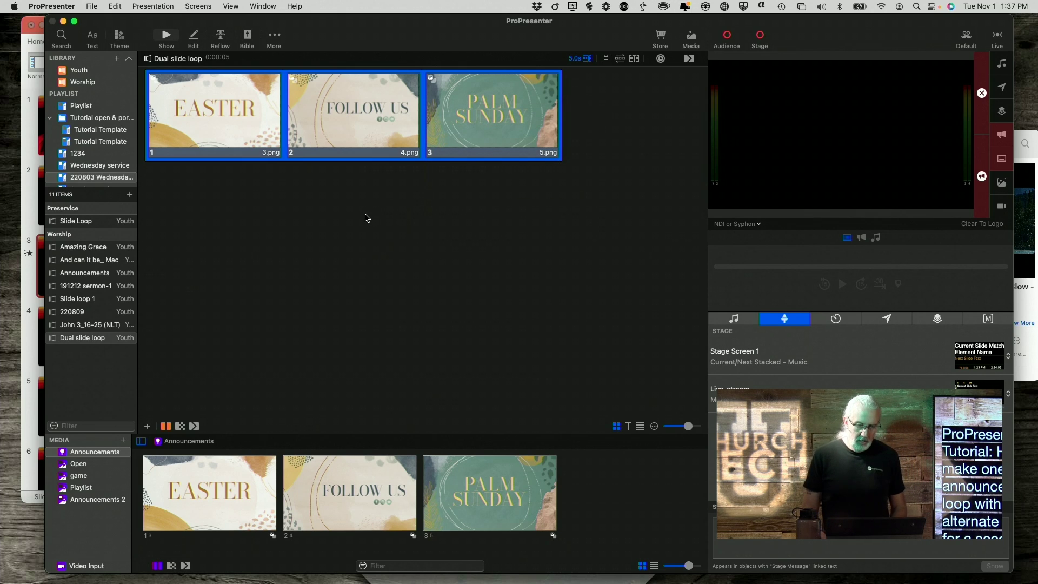
right_click(540, 96)
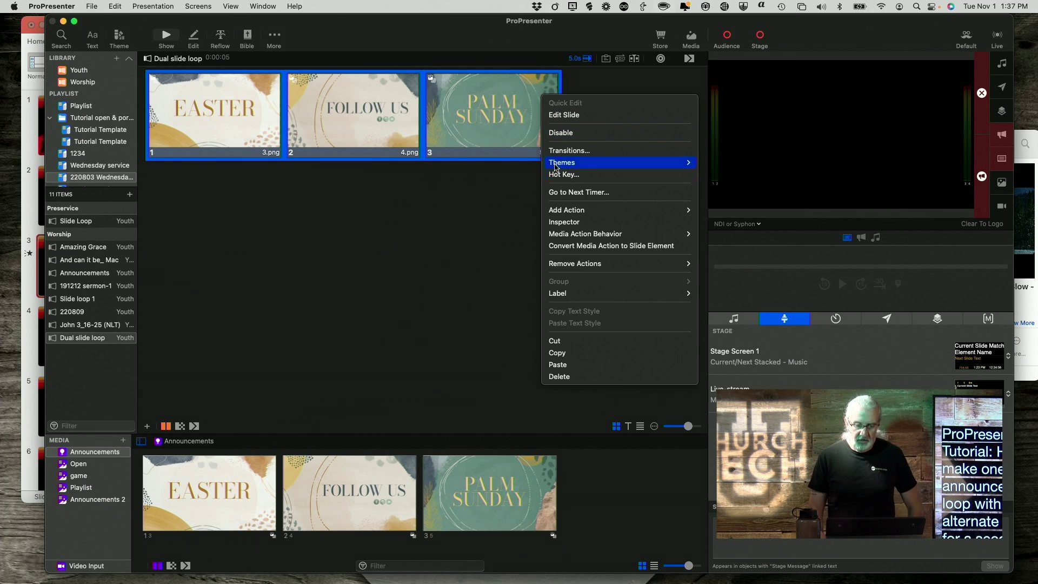
left_click(557, 191)
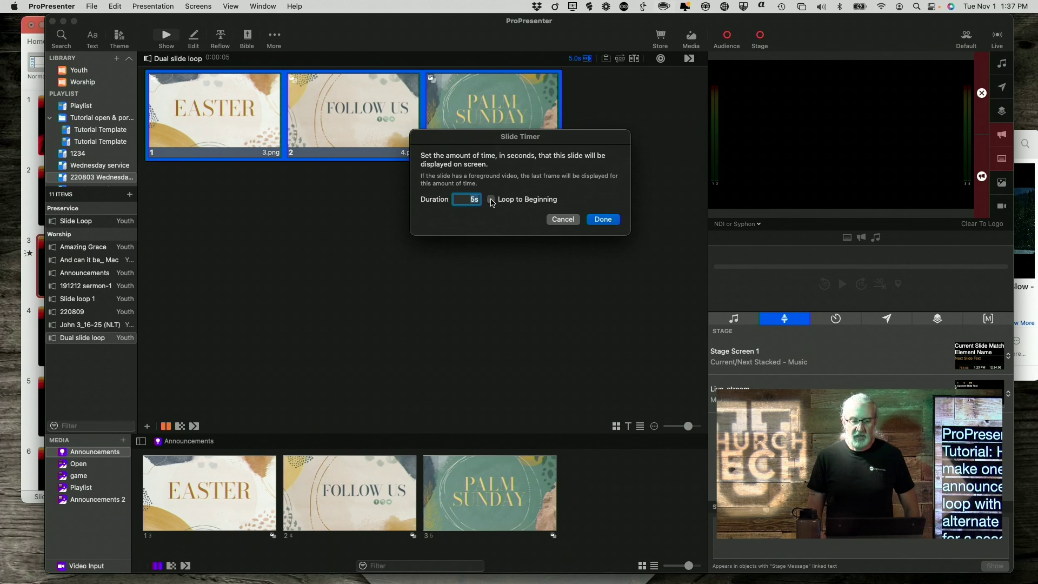
left_click(559, 222)
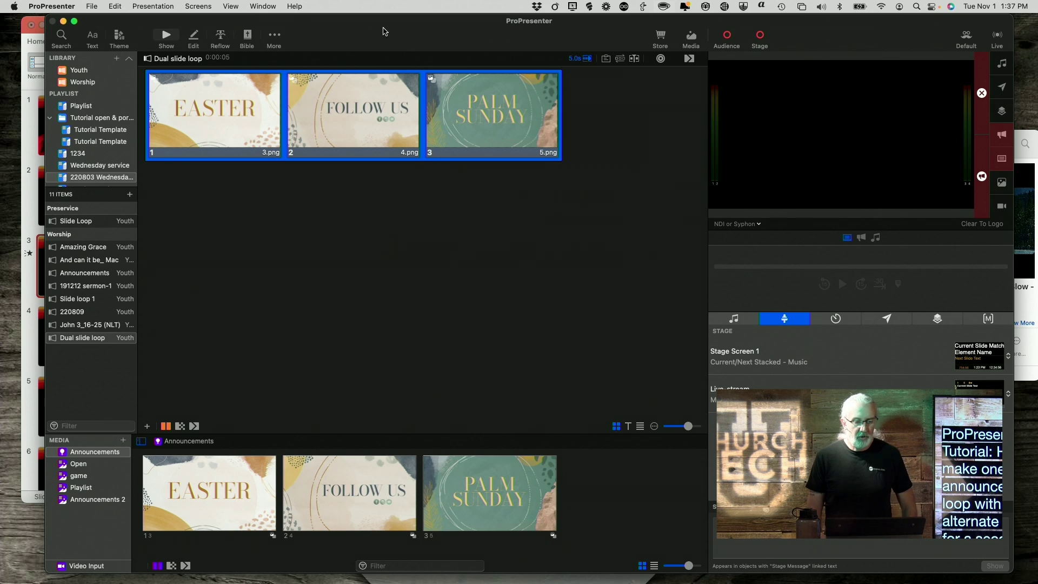
left_click(356, 247)
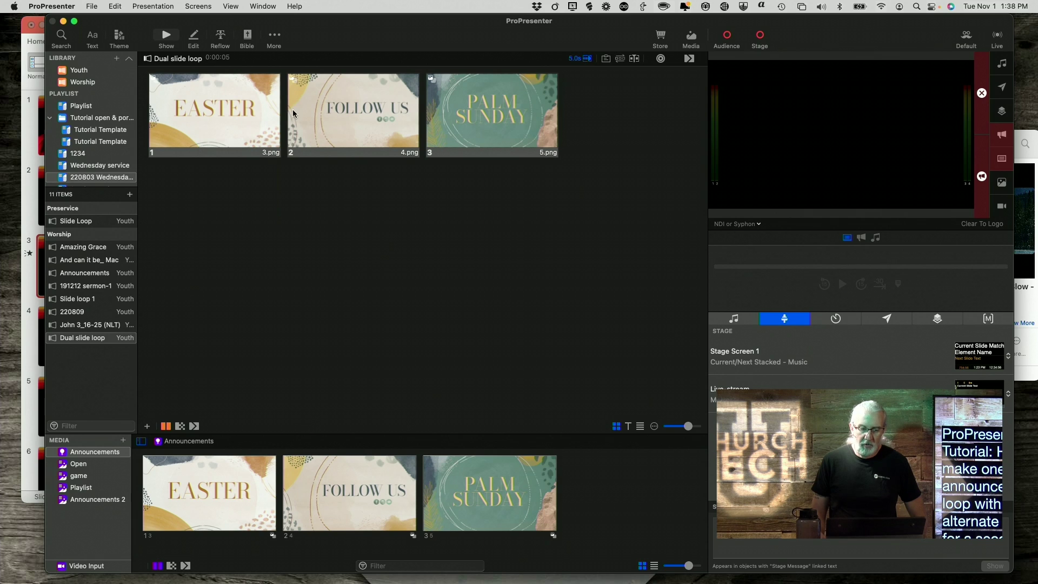
Show the Regular output screen in the preview instead of NDI or Syphon
left_click(760, 223)
left_click(752, 249)
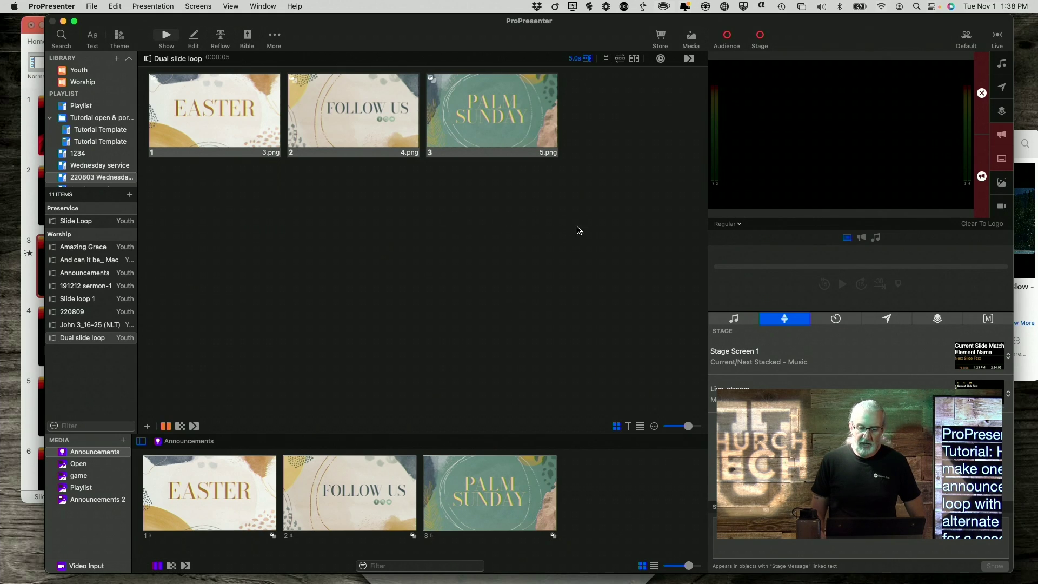
left_click(734, 225)
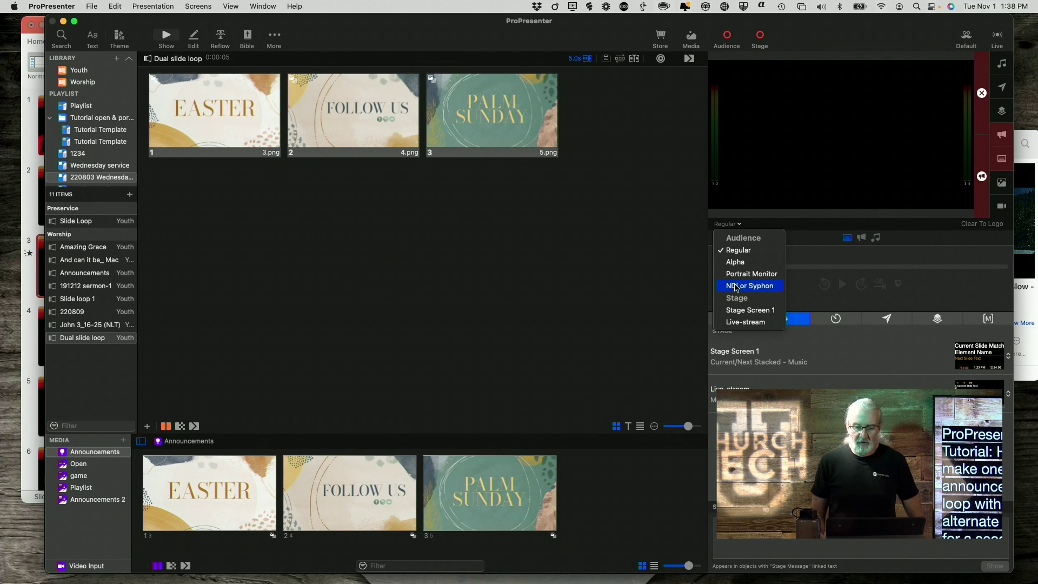
left_click(646, 261)
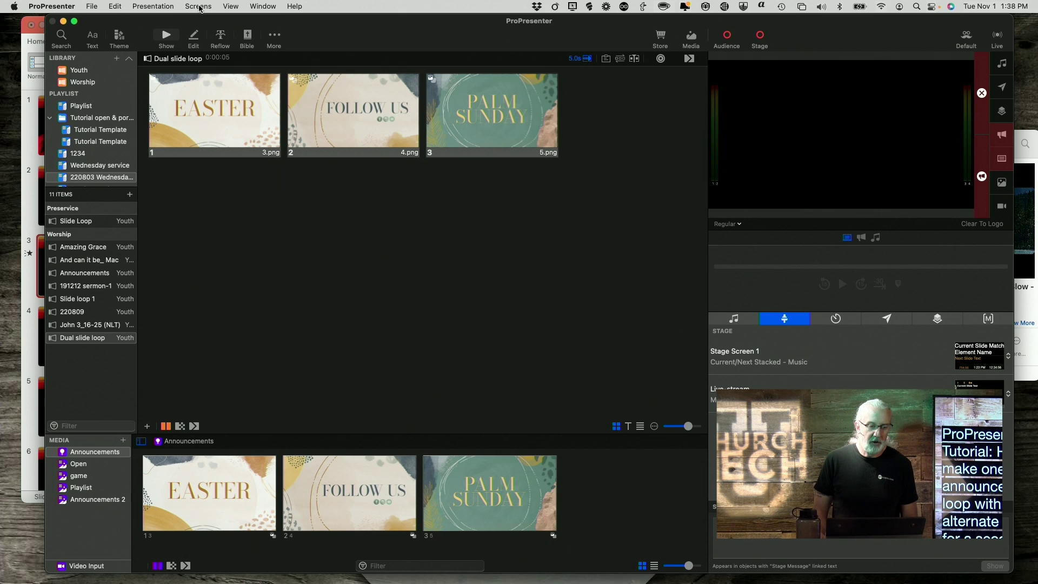
Add a new look preset in the looks editor and name it 'Dual loop'
left_click(199, 7)
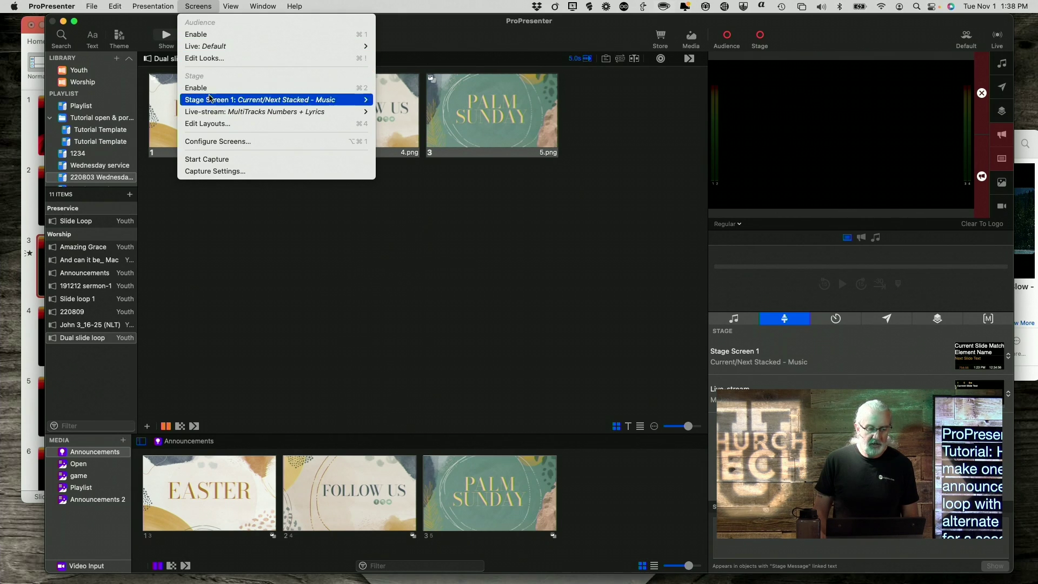
left_click(215, 58)
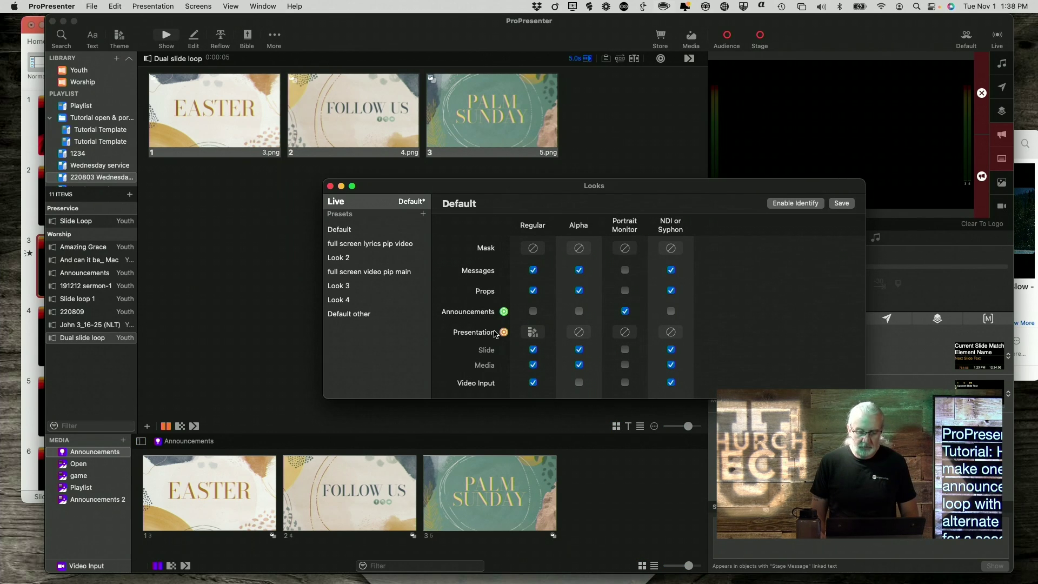
left_click(422, 214)
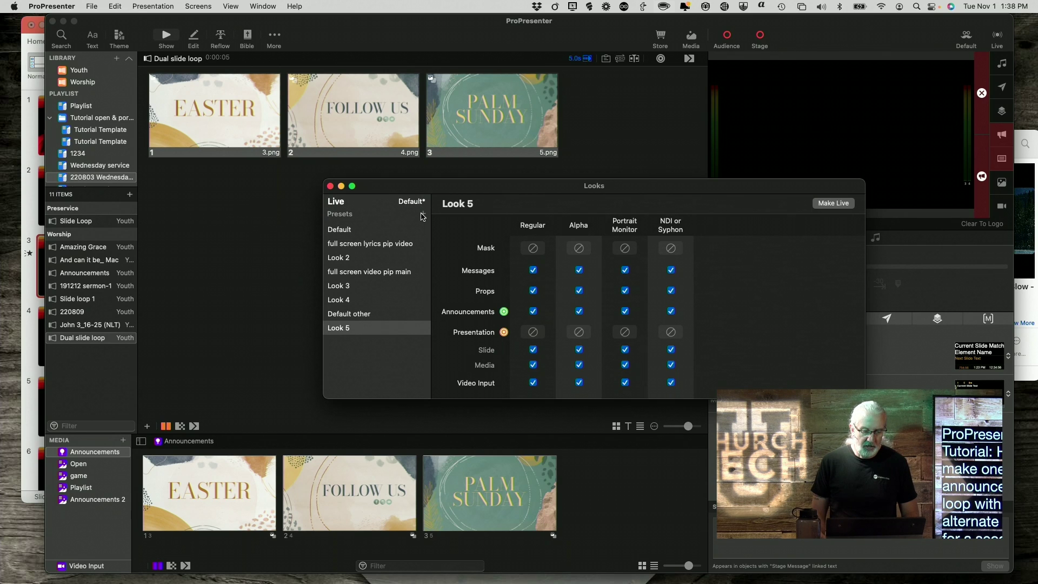
left_click(339, 334)
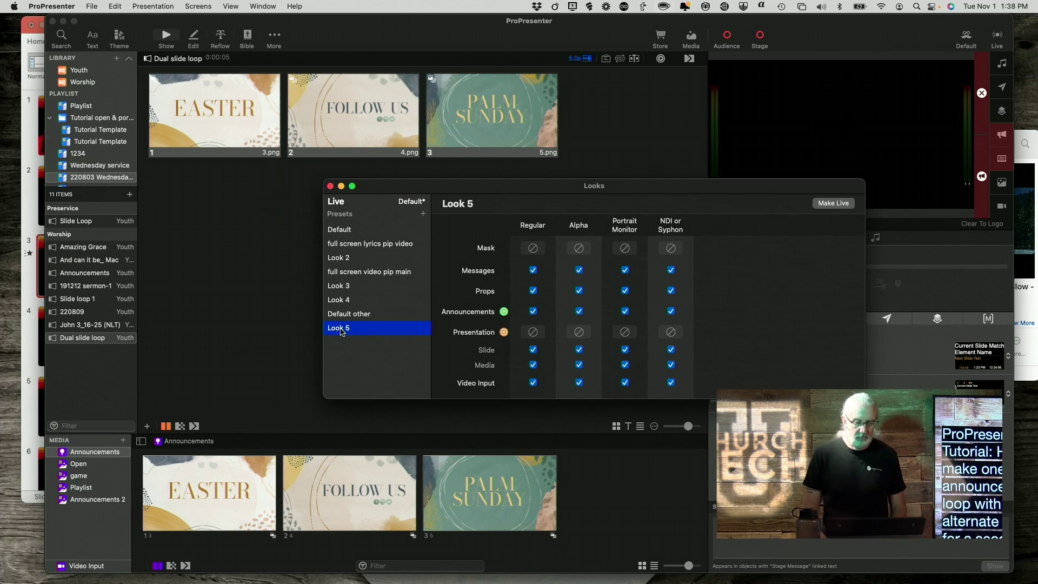
double_click(341, 330)
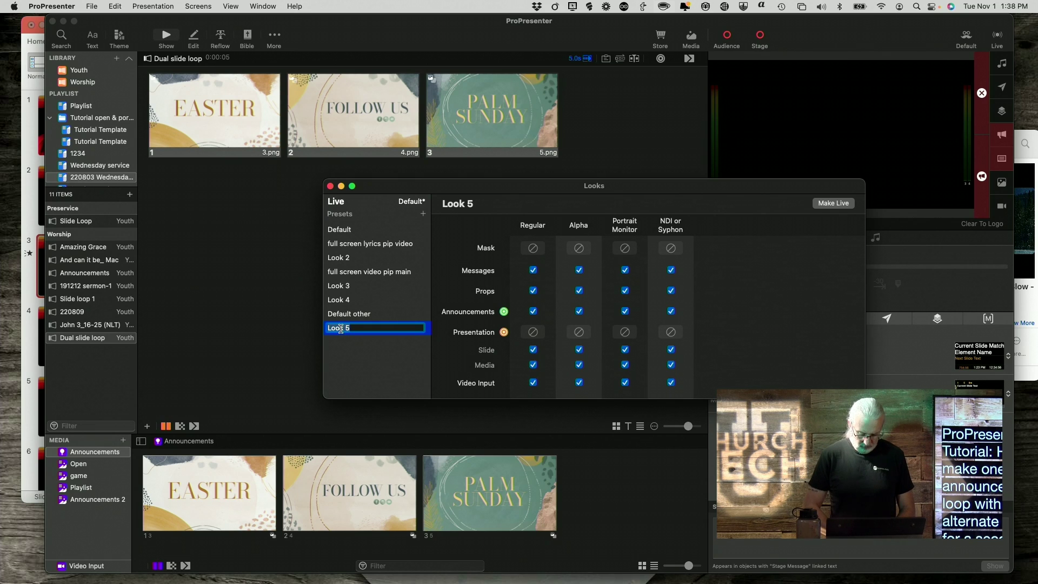
type("Dul")
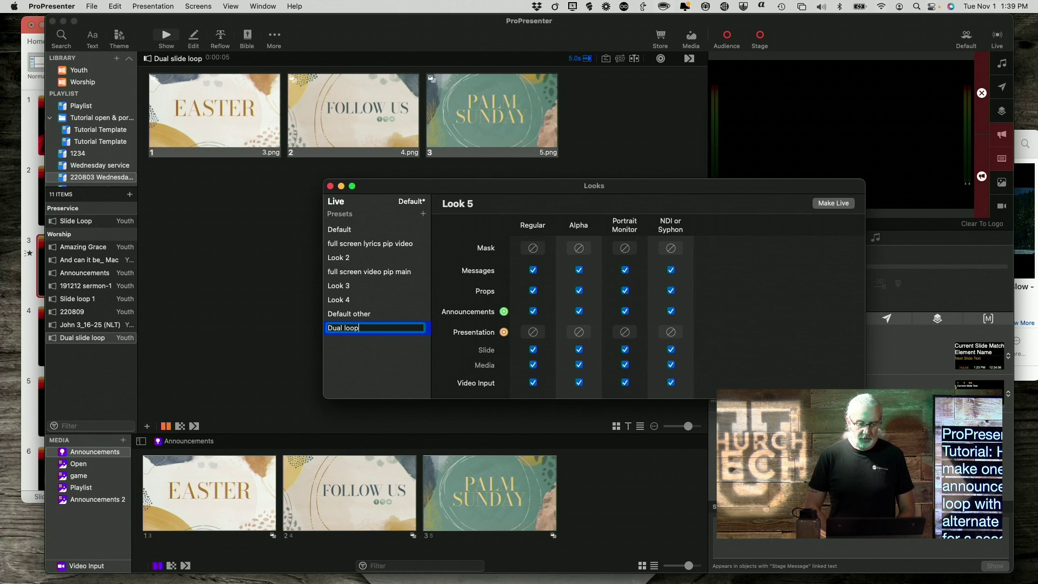
key("Return")
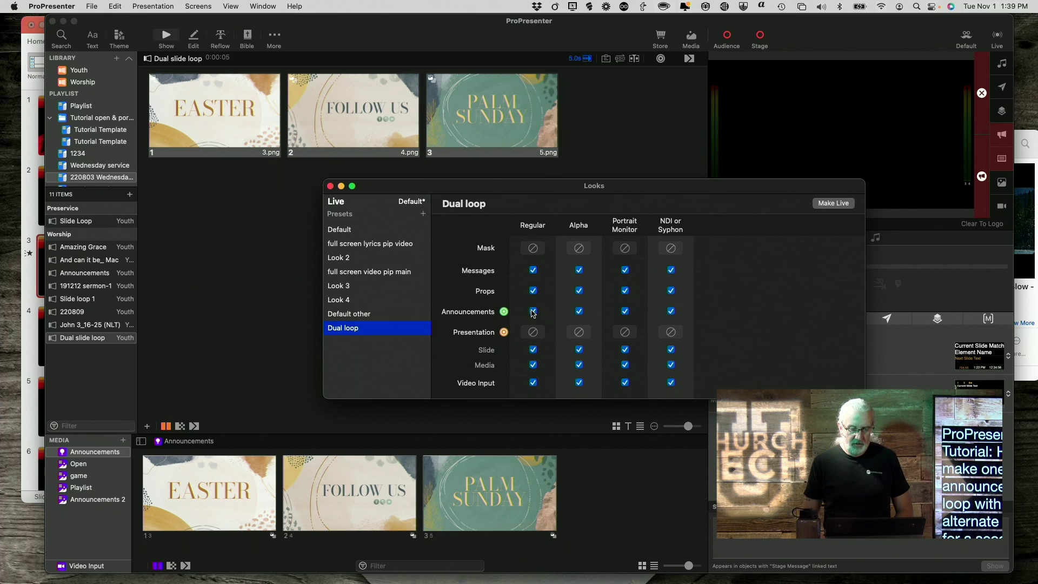
Hide announcements on the Alpha and NDI or Syphon outputs and make Dual loop live
left_click(579, 312)
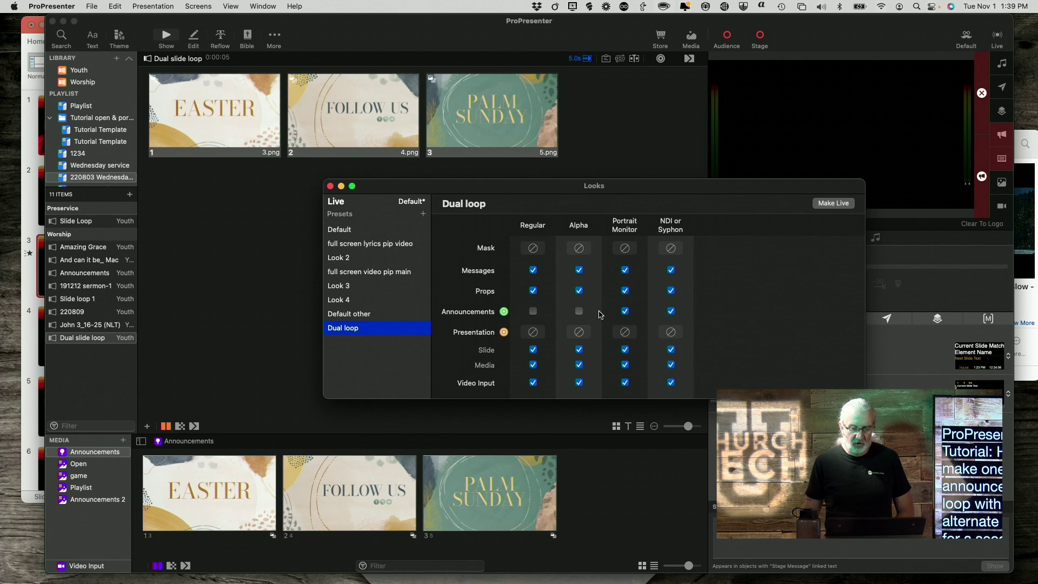
left_click(672, 313)
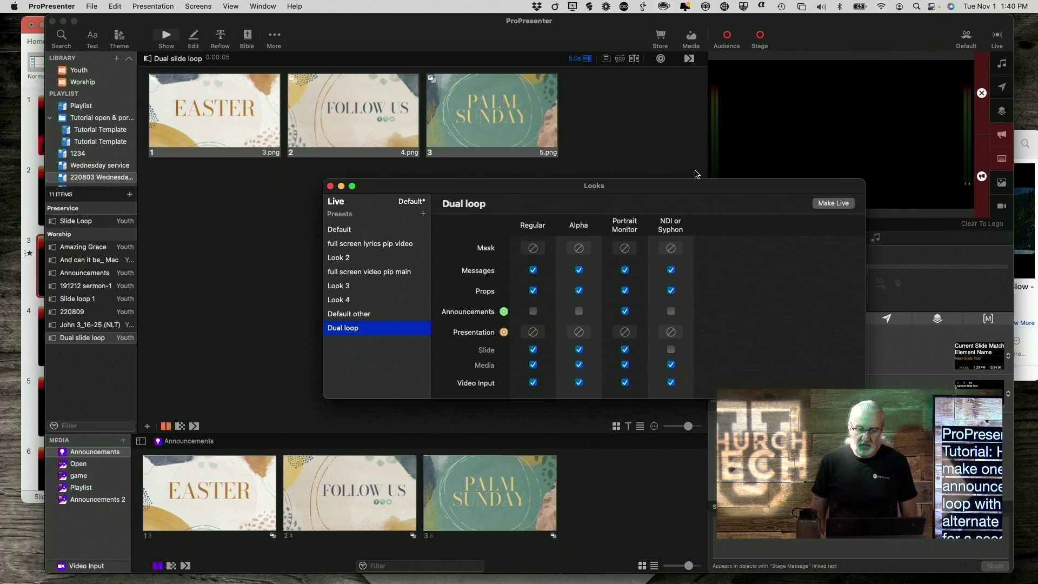
left_click(838, 204)
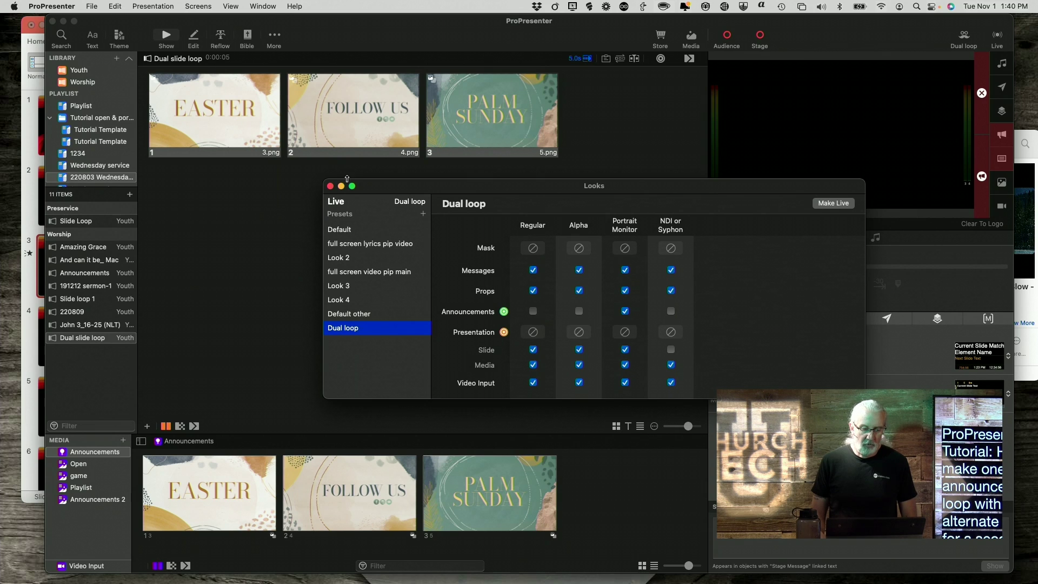
left_click(330, 186)
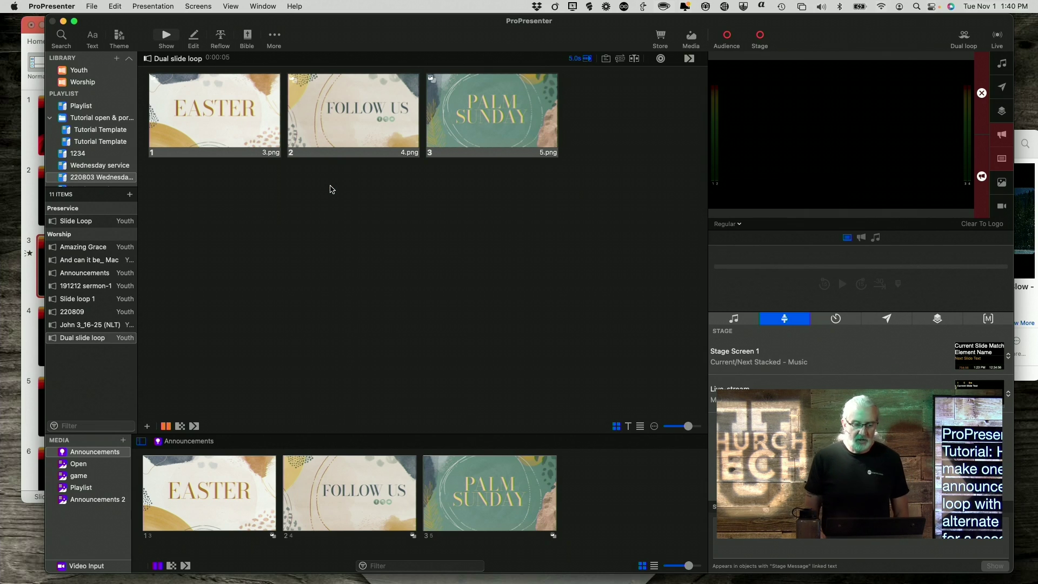
Convert the Follow Us slide's media action to a slide element, then start Easter previewing NDI
right_click(350, 122)
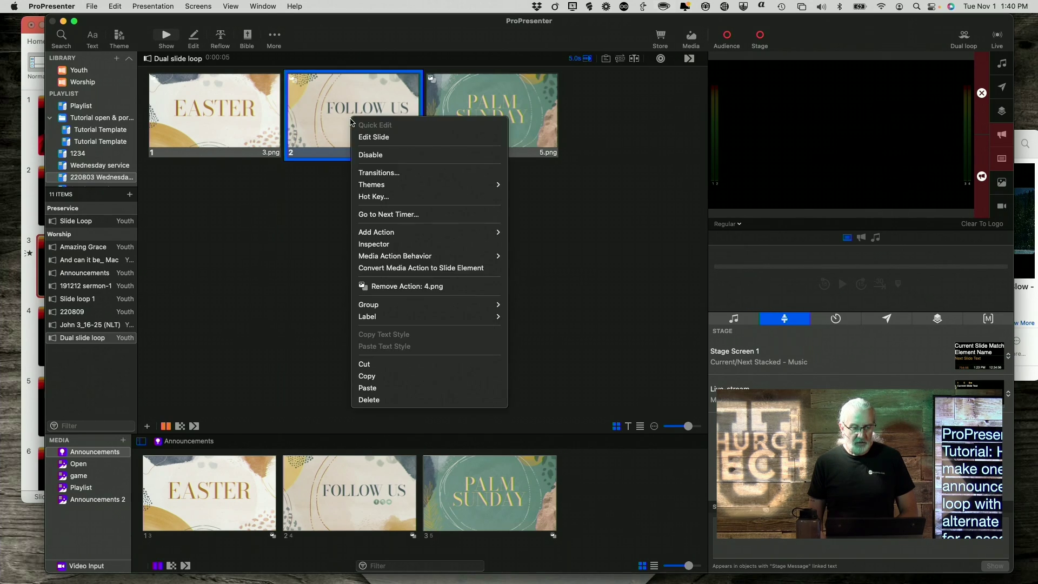
left_click(378, 269)
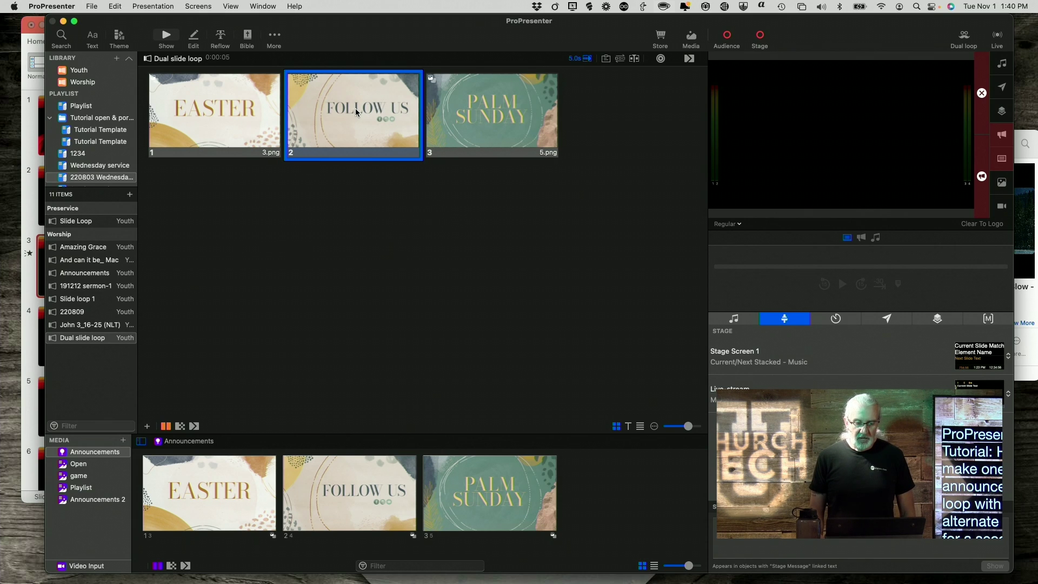
left_click(738, 226)
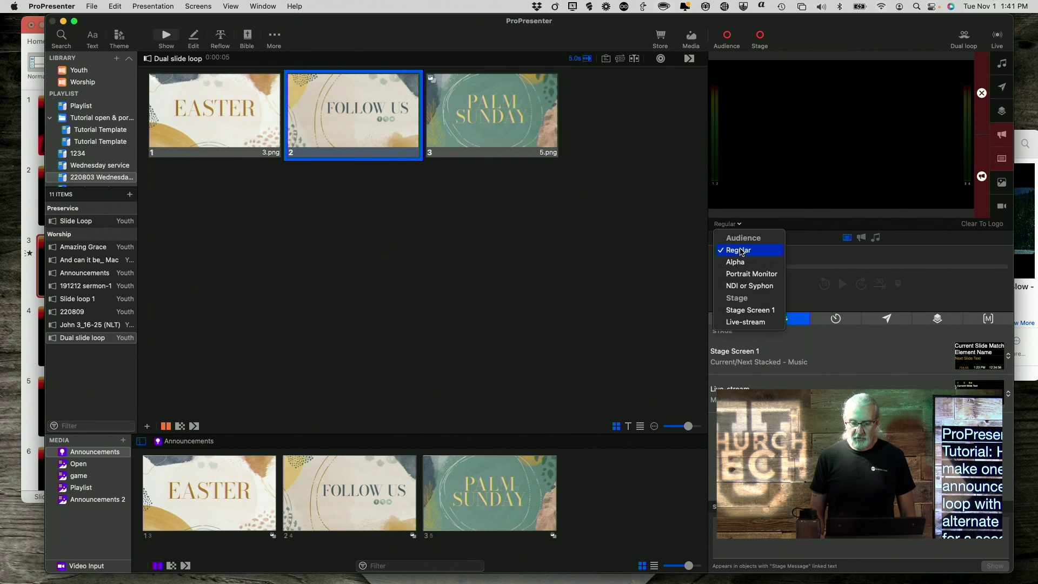
left_click(740, 285)
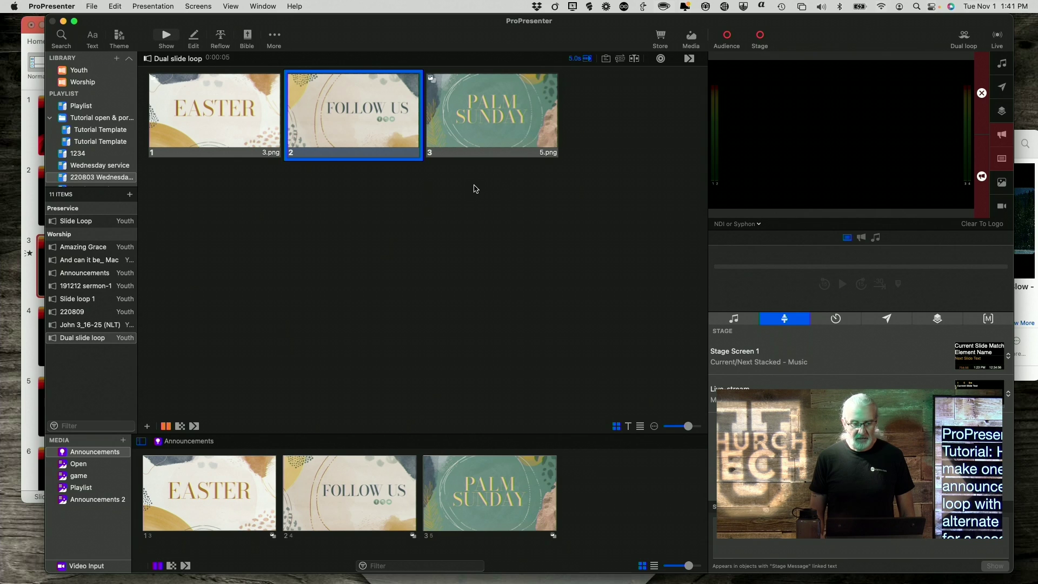
left_click(196, 101)
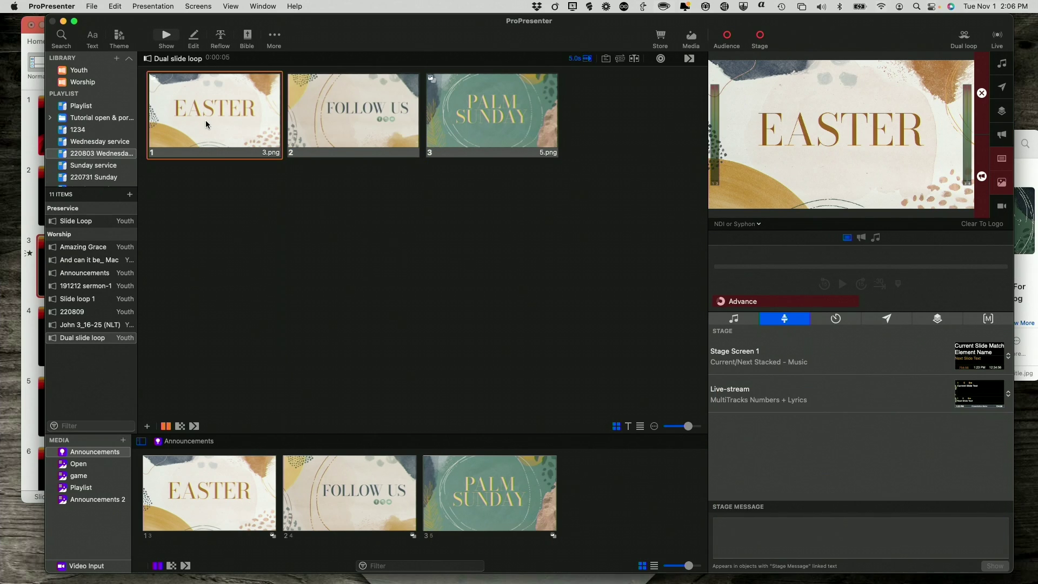
Send the Follow Us slide to output and check it on the Regular preview
left_click(358, 99)
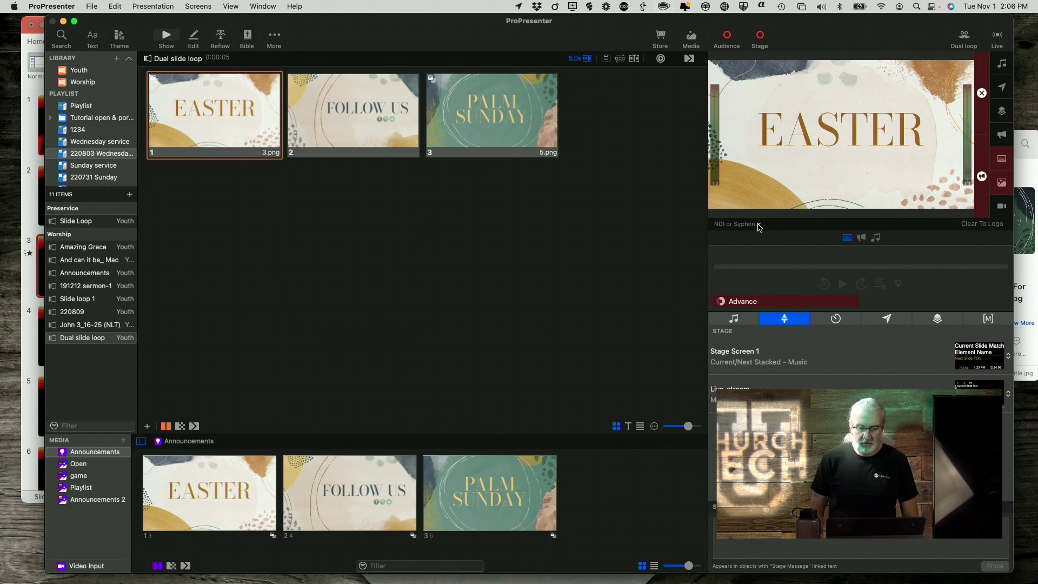
left_click(759, 225)
left_click(754, 252)
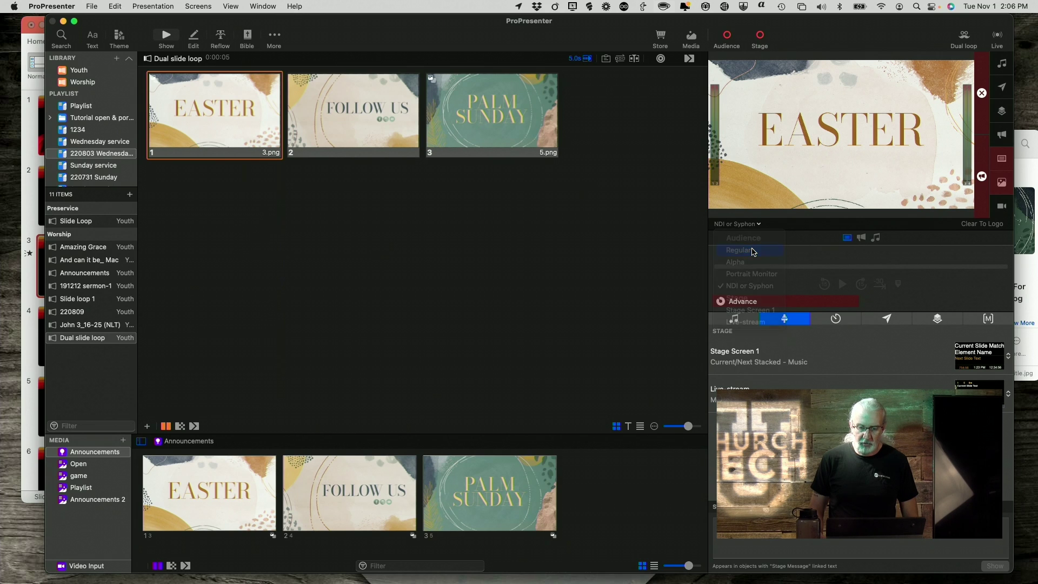
left_click(392, 149)
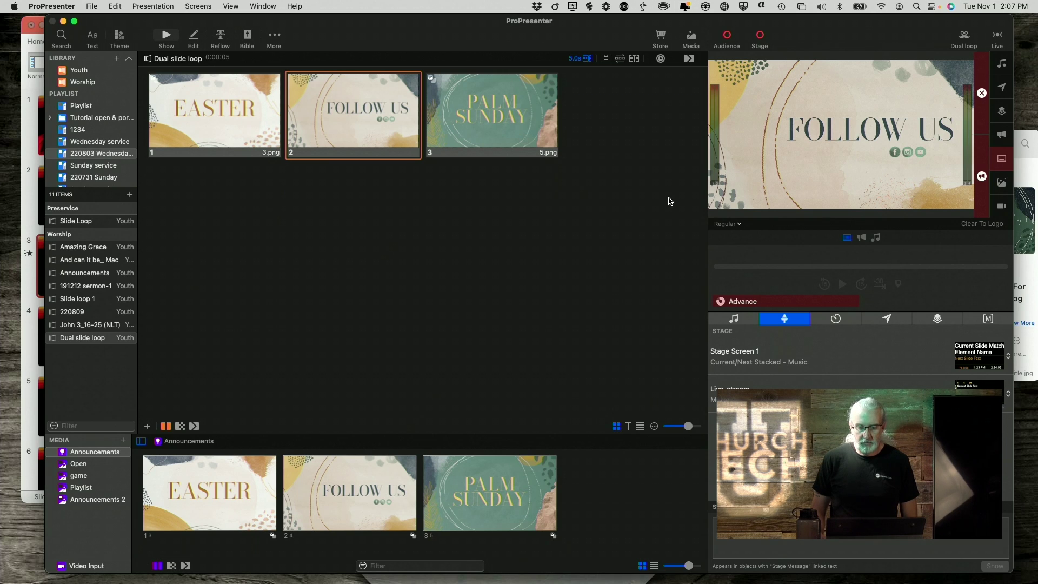
Return the preview to NDI or Syphon and bring the teaching media Finder window forward
left_click(738, 224)
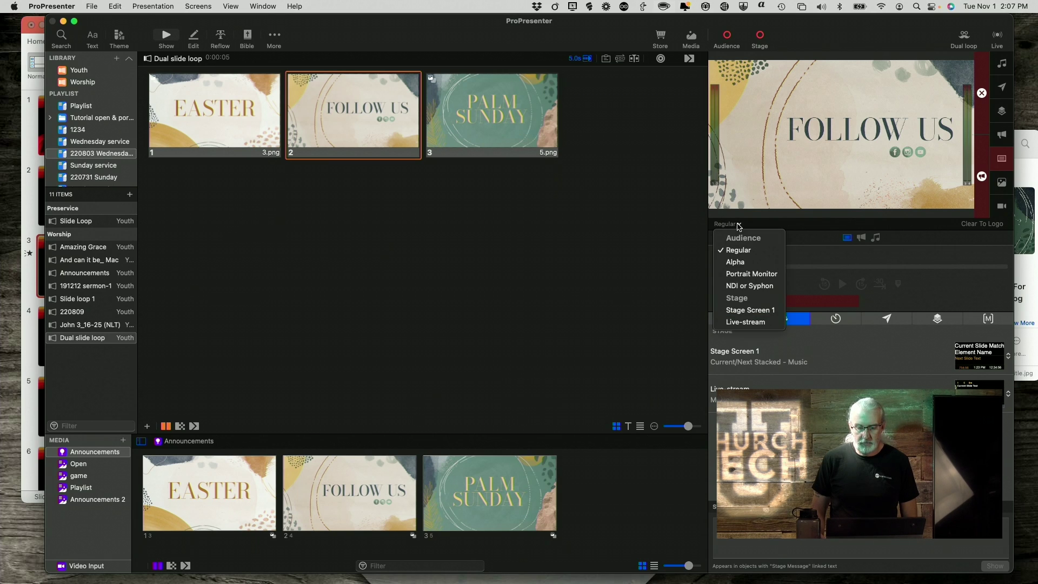
left_click(737, 286)
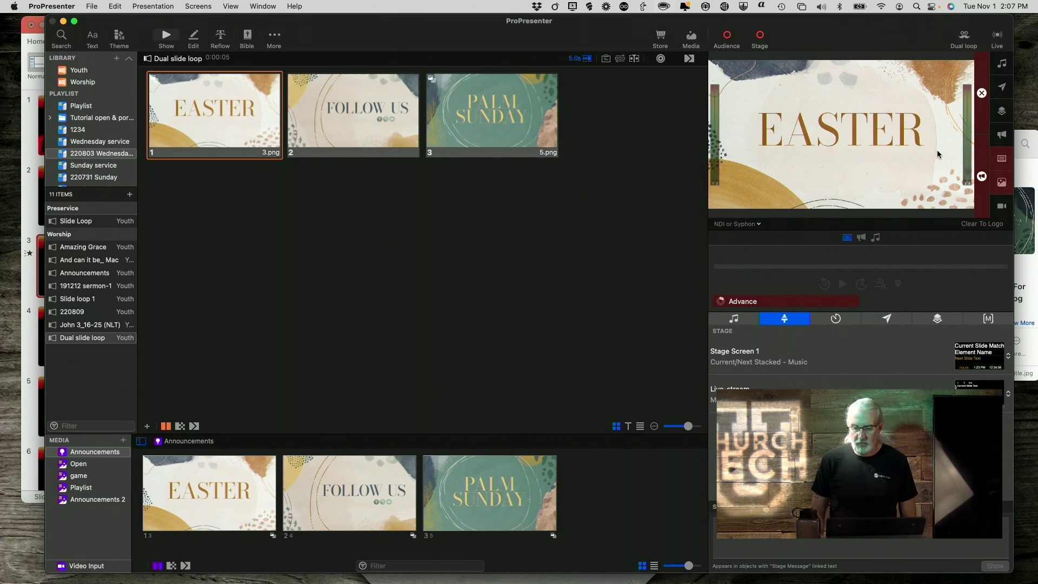
left_click(1029, 178)
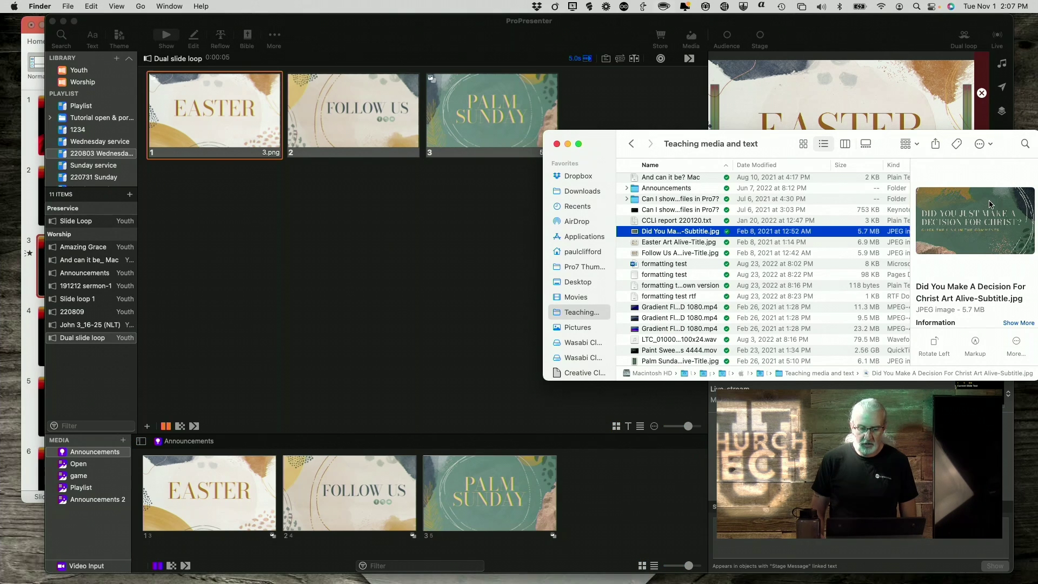
Add the Decision For Christ image from Finder as a slide, using the existing imported file
left_click_drag(990, 205, 431, 217)
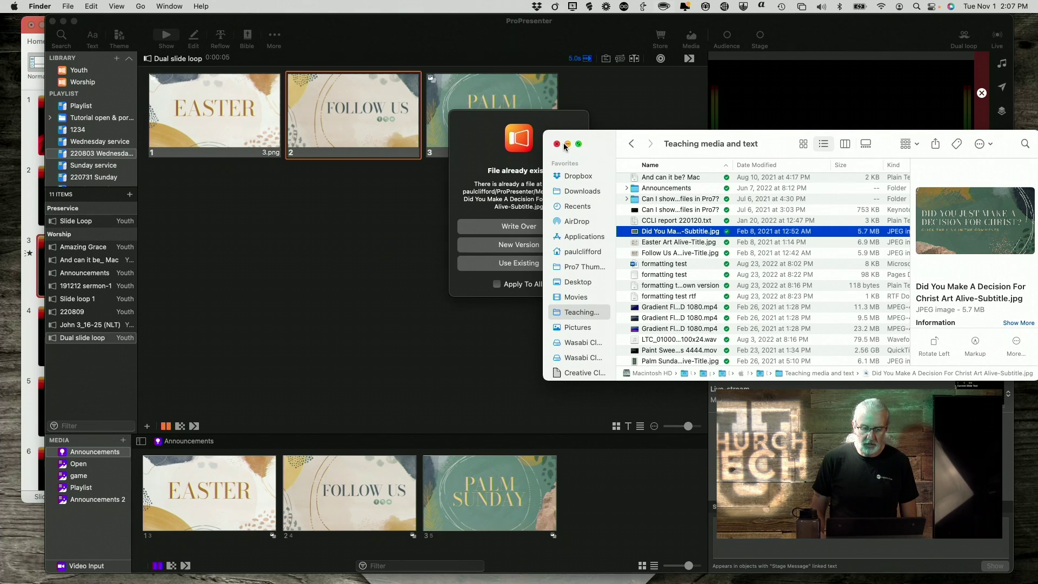
left_click(654, 89)
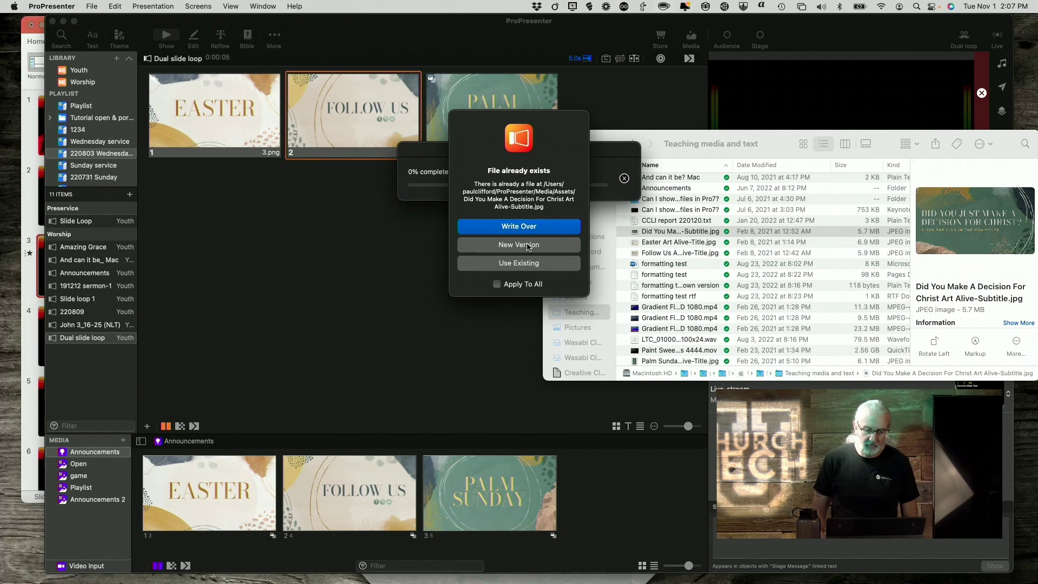
left_click(509, 263)
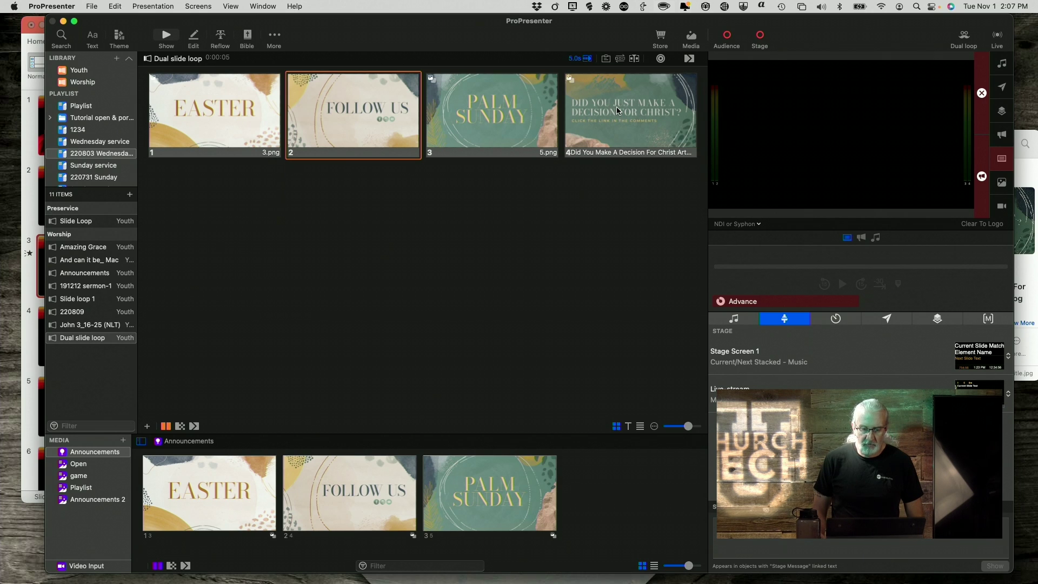
mouse_move(618, 111)
left_mouse_down()
mouse_move(341, 112)
mouse_move(608, 111)
left_mouse_up()
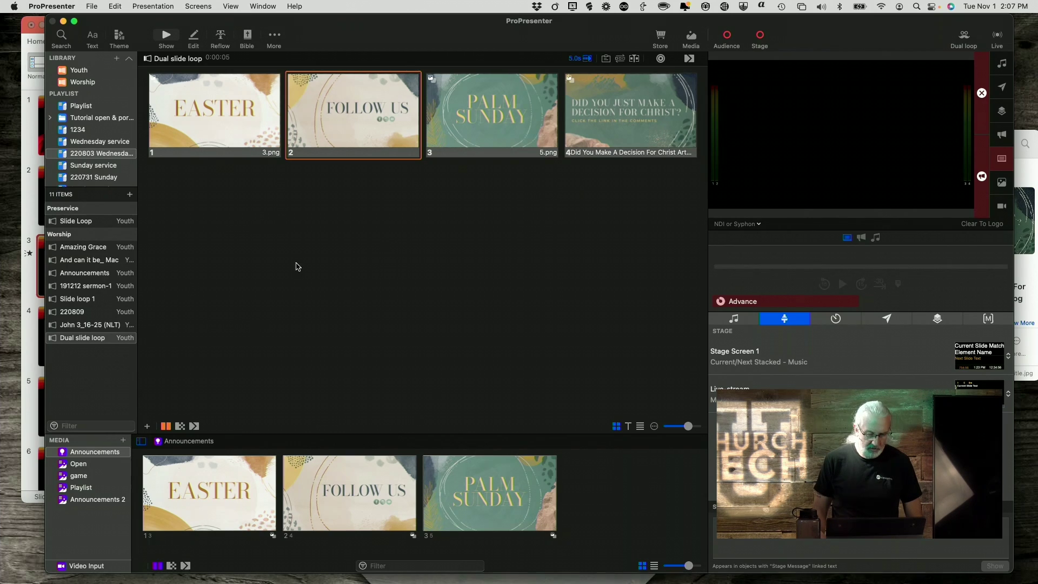
Attach the Decision For Christ image from Announcements 2 to the FOLLOW US slide as foreground
left_click(81, 464)
left_click(82, 477)
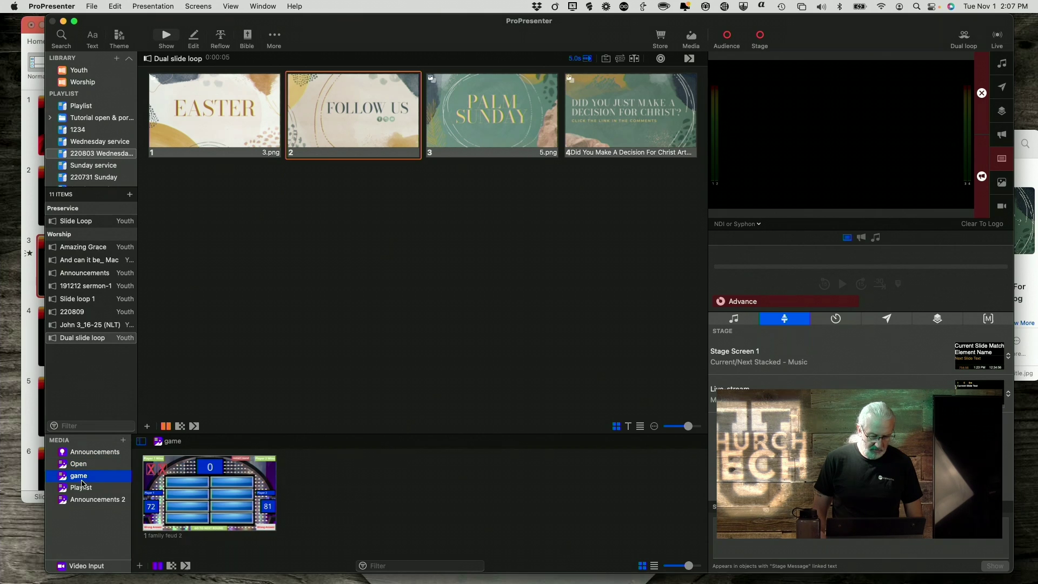
left_click(83, 490)
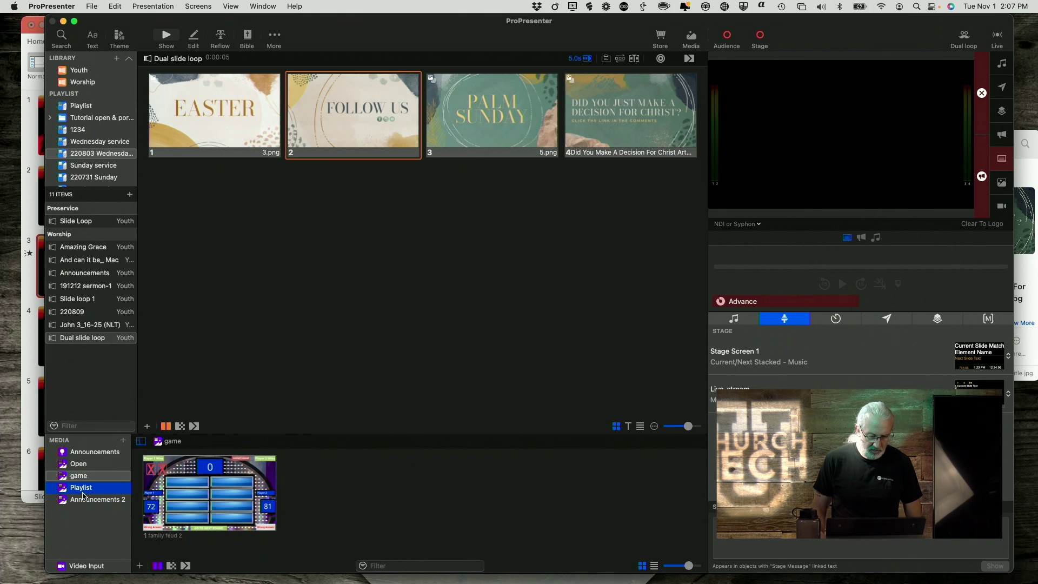
scroll(349, 502, "down", 3)
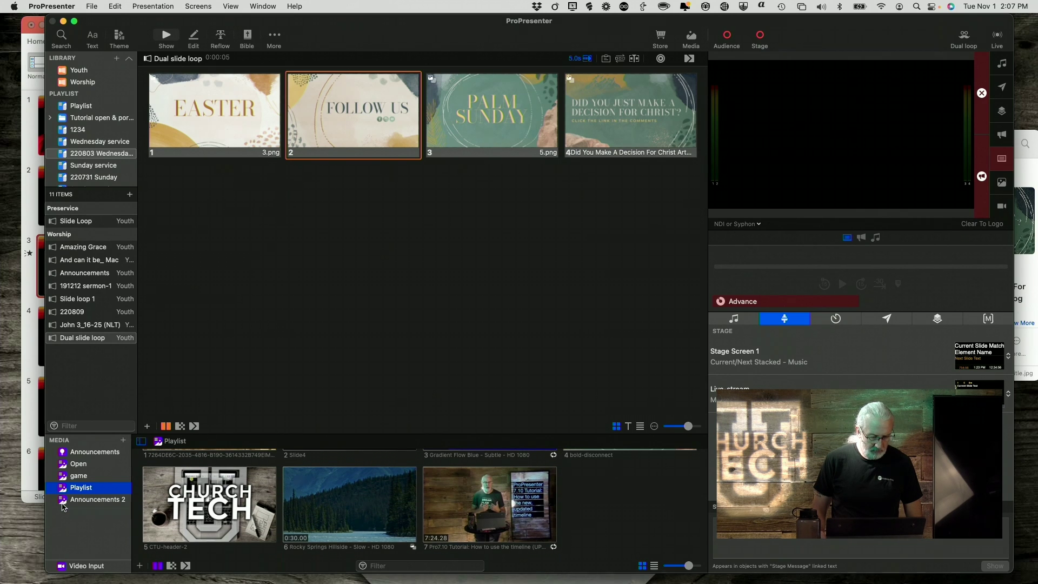
left_click(73, 500)
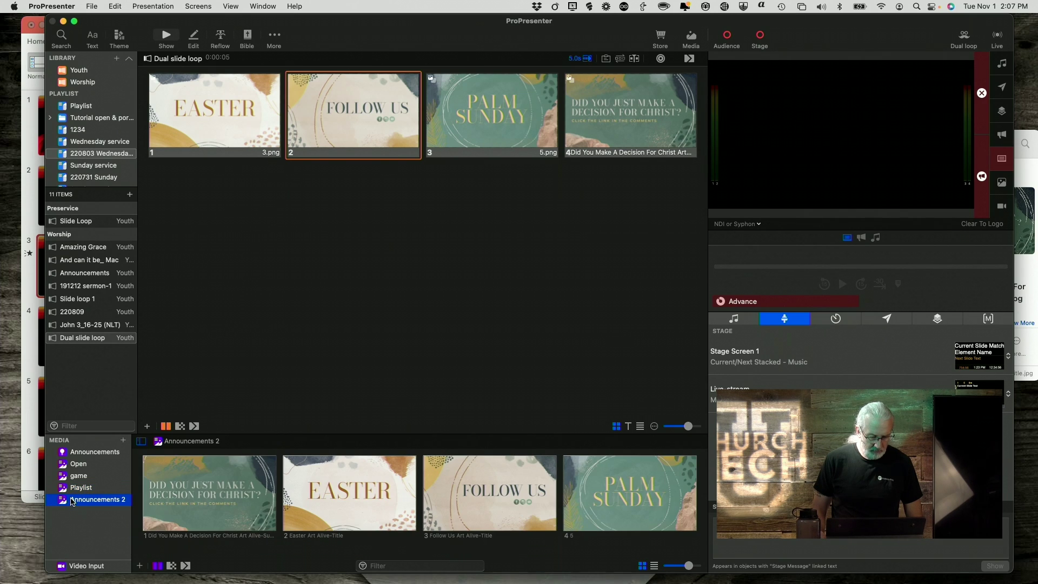
left_click(204, 497)
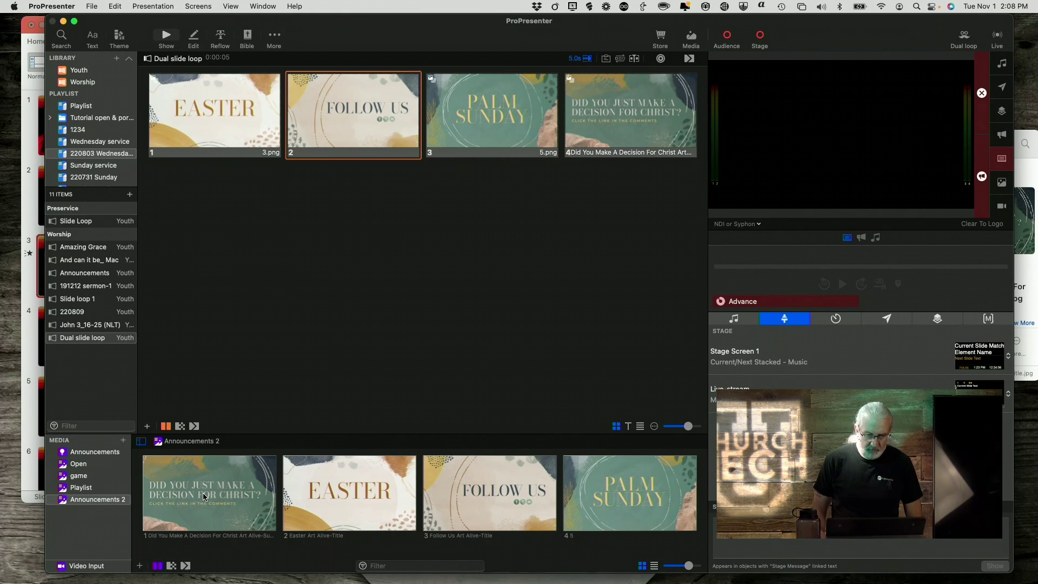
left_click_drag(204, 496, 355, 125)
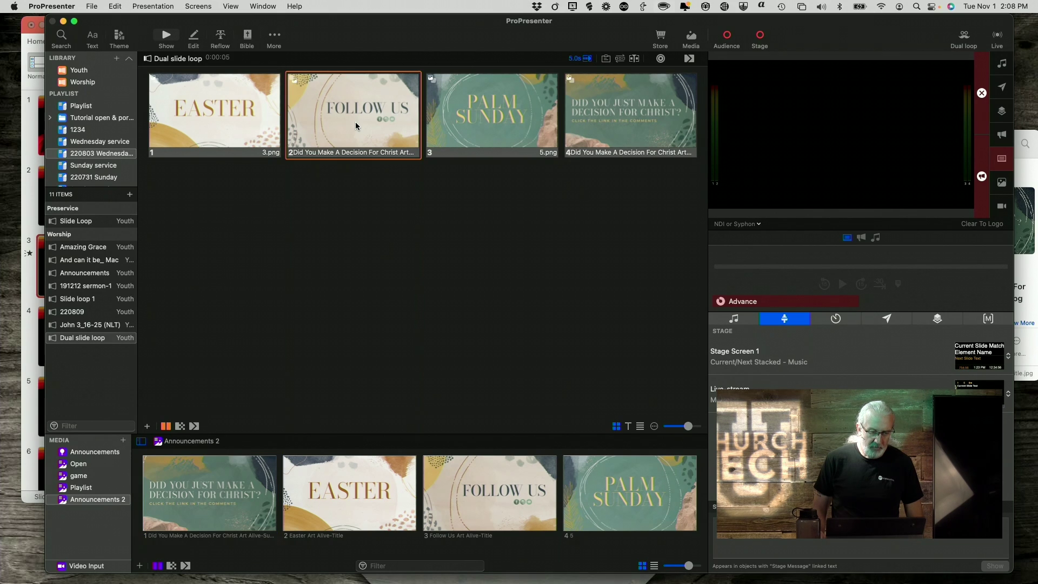
right_click(340, 122)
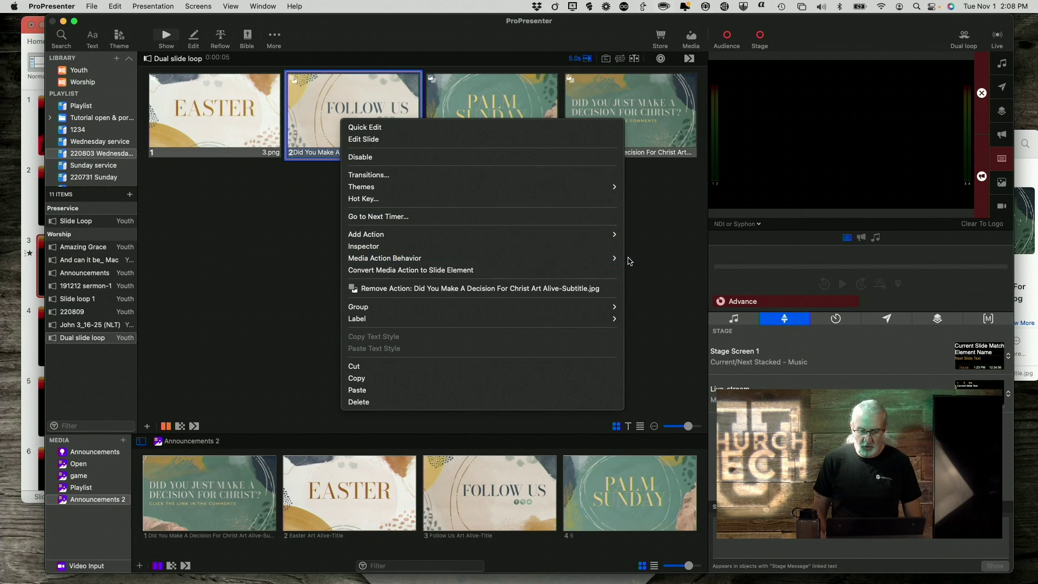
left_click(648, 271)
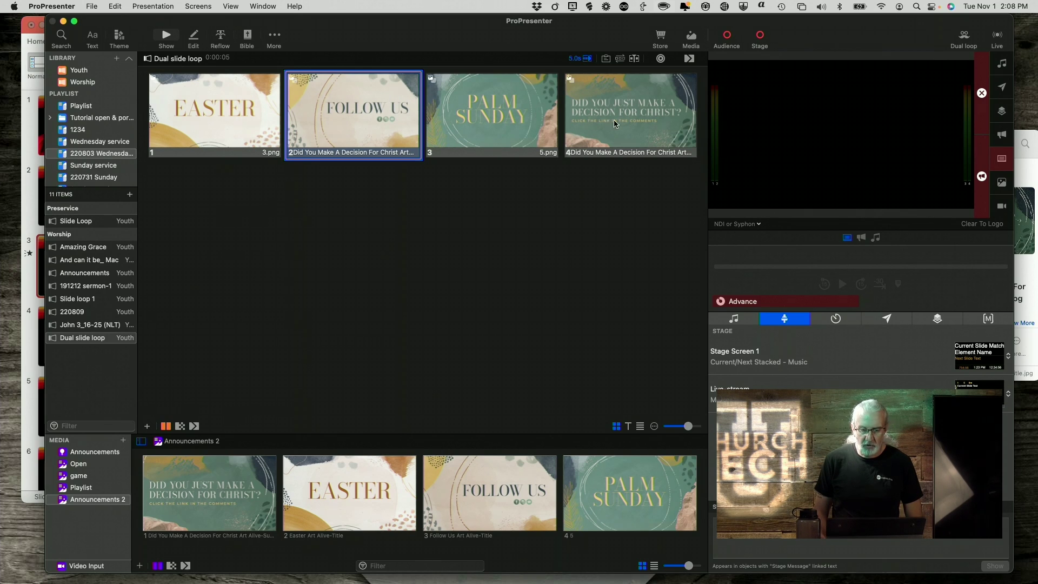
Delete the redundant fourth slide and trigger the FOLLOW US slide
right_click(642, 123)
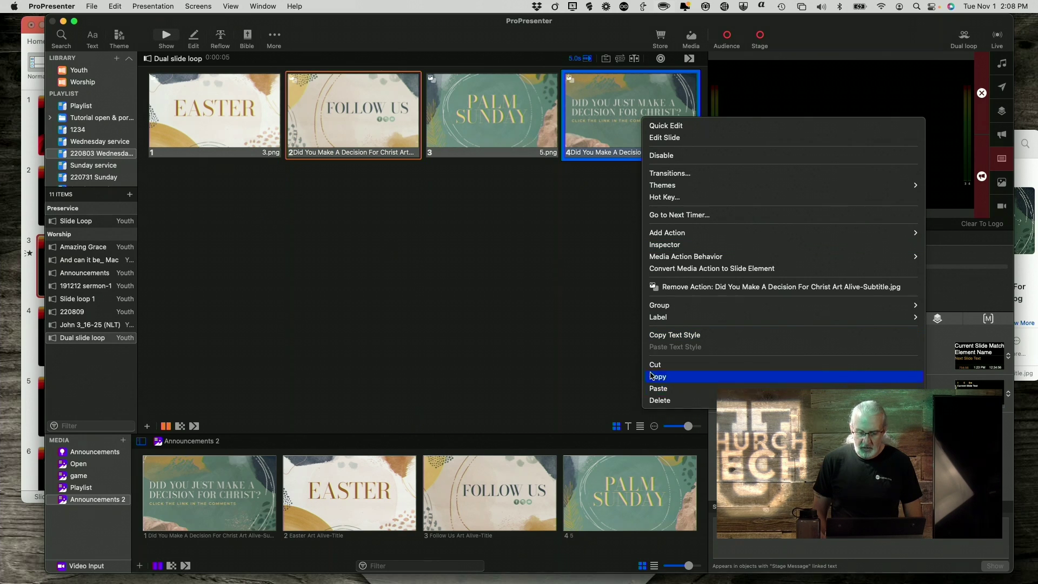
left_click(654, 401)
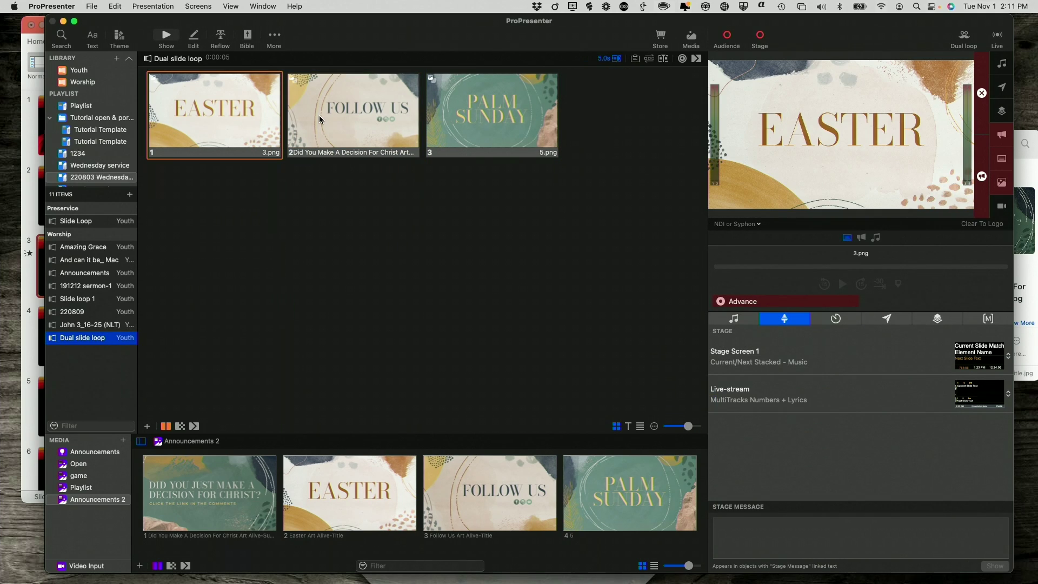
left_click(319, 115)
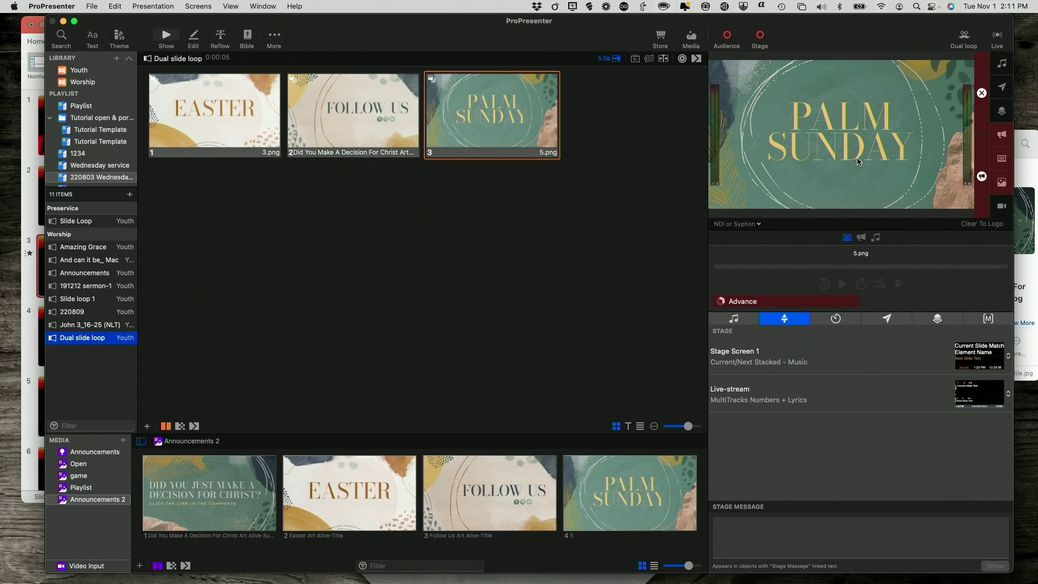
Trigger the FOLLOW US slide while previewing the Regular output
left_click(759, 225)
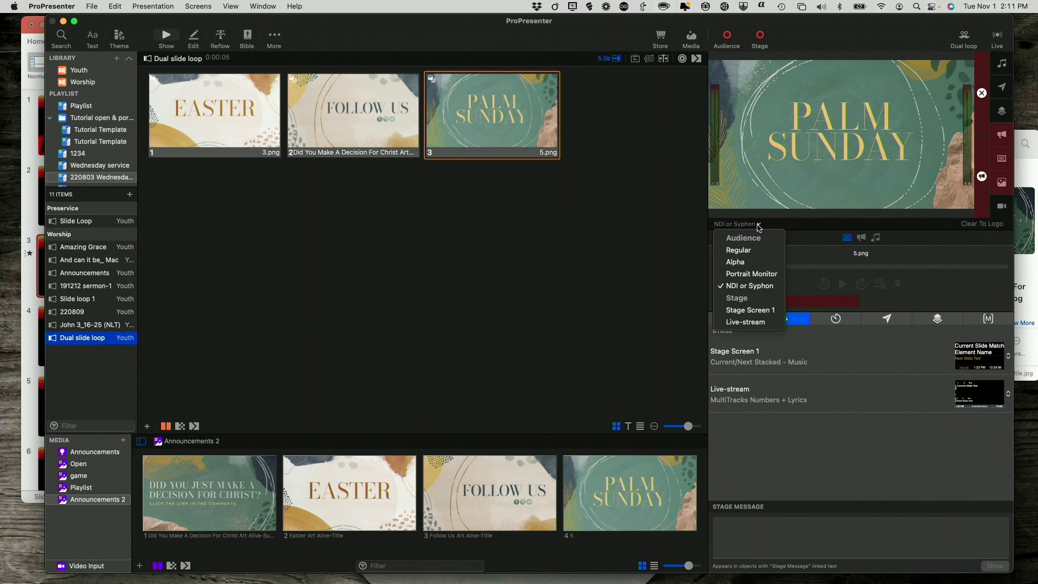
left_click(749, 255)
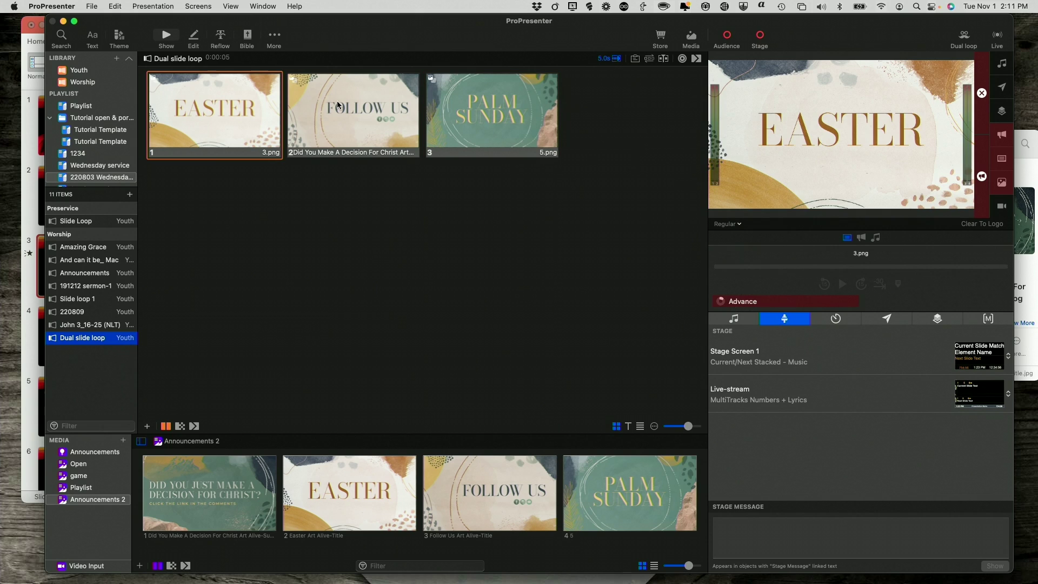
left_click(364, 109)
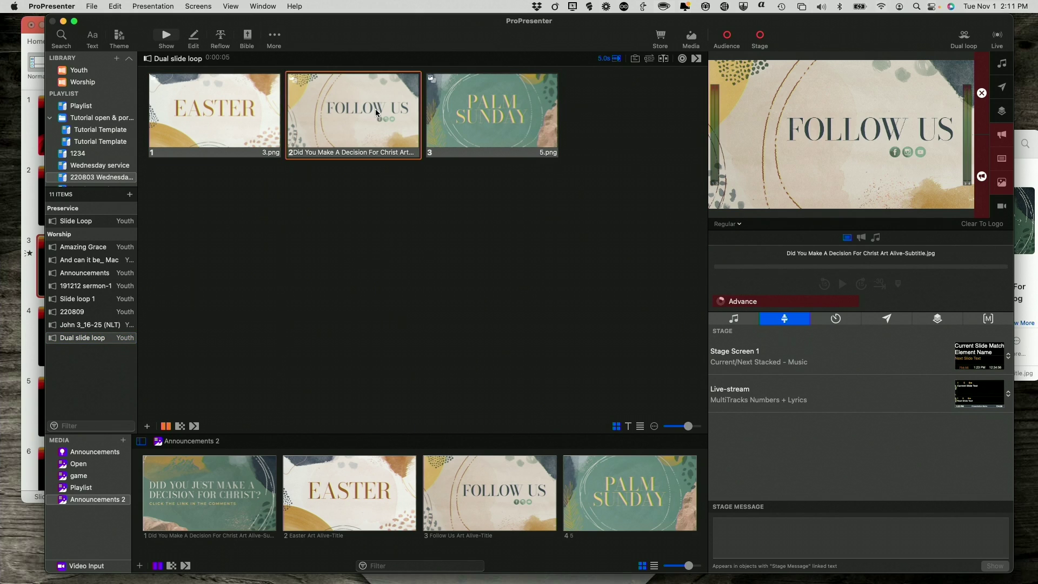
Check FOLLOW US on the NDI or Syphon output, then return the preview to Regular
left_click(738, 227)
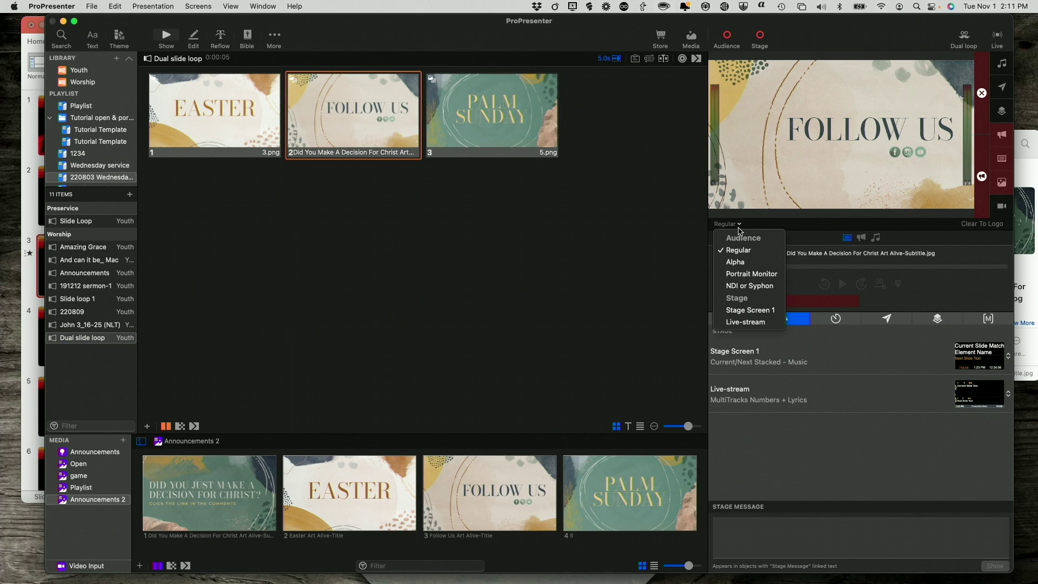
left_click(743, 286)
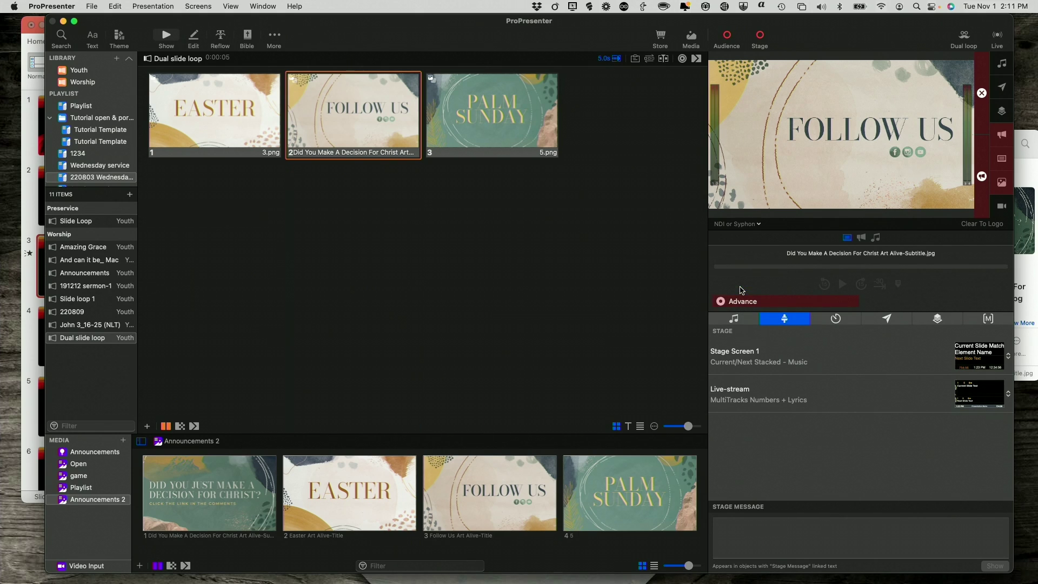
left_click(390, 128)
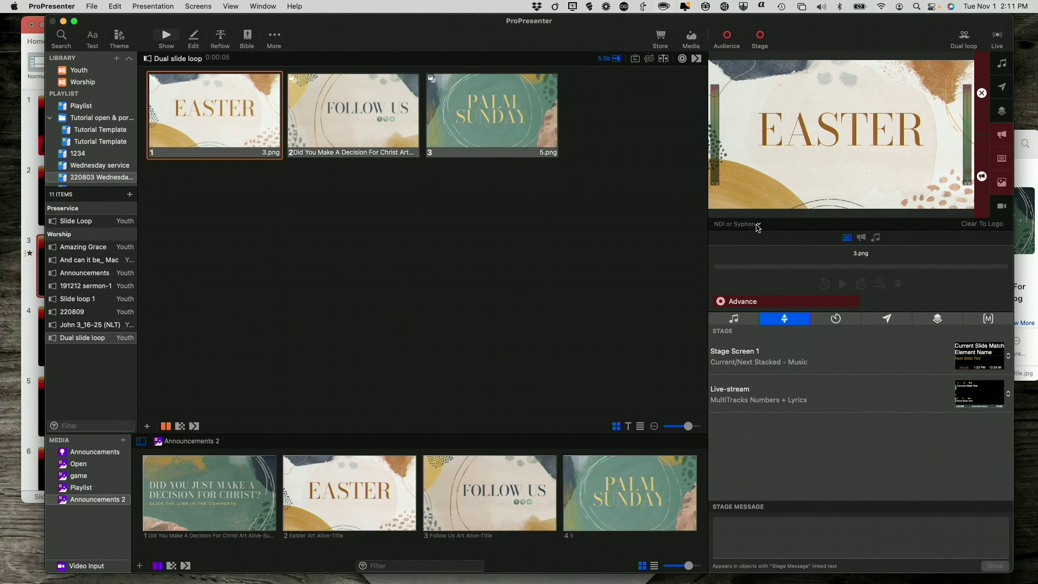
left_click(758, 225)
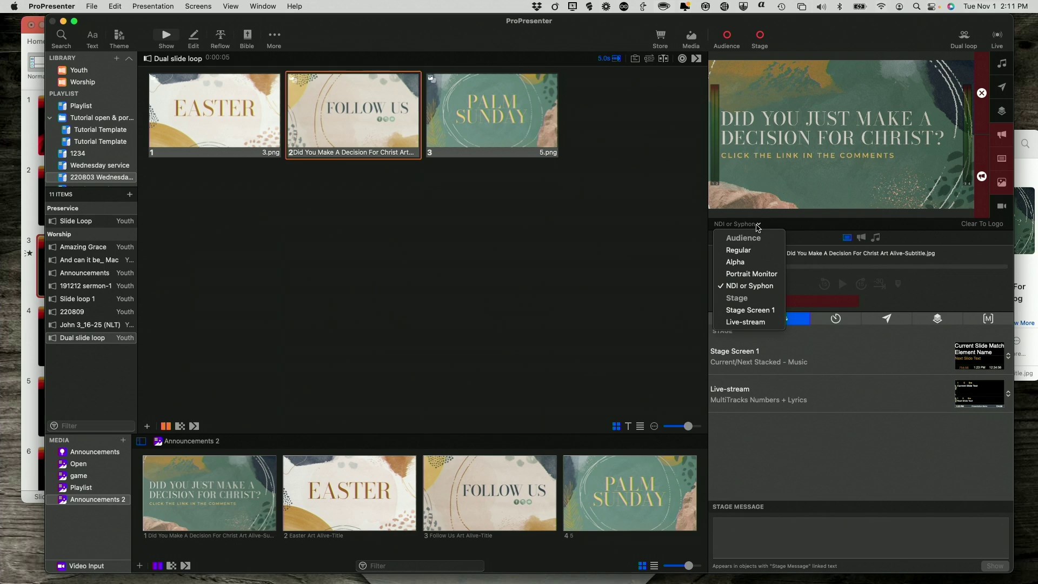
left_click(738, 251)
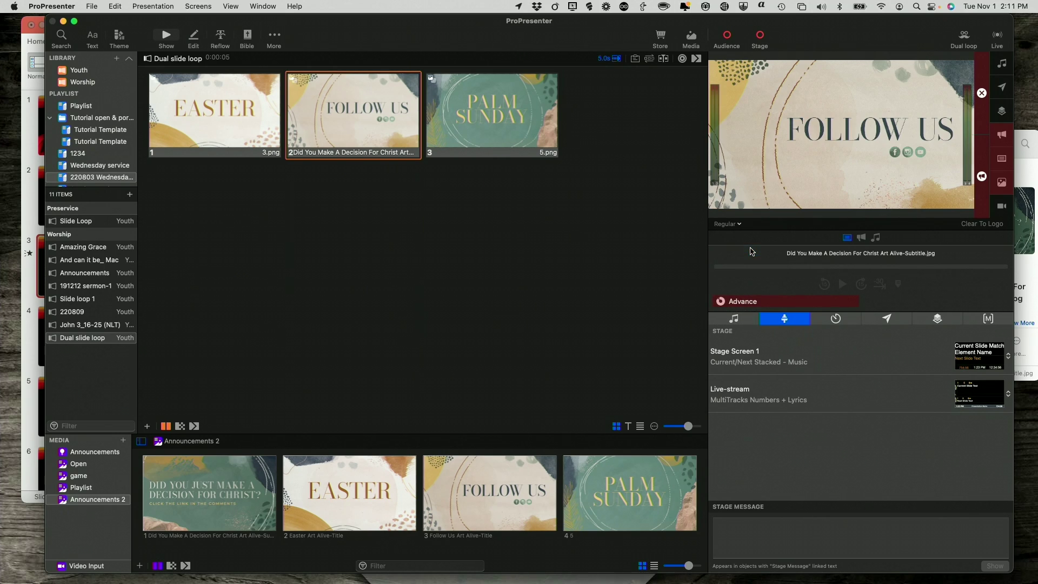